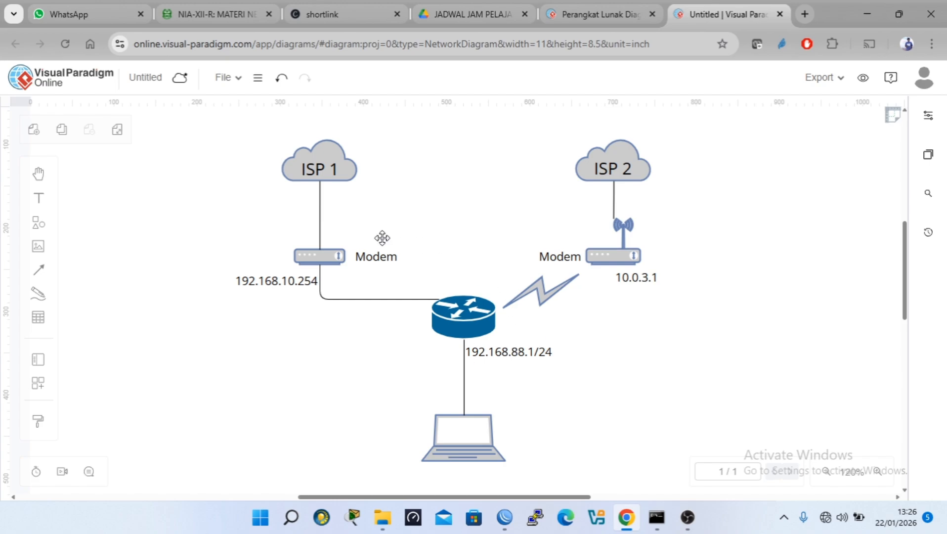
# - Examine the network topology diagram's router, ISP 1 and ISP 2 elements
pyautogui.click(453, 300)
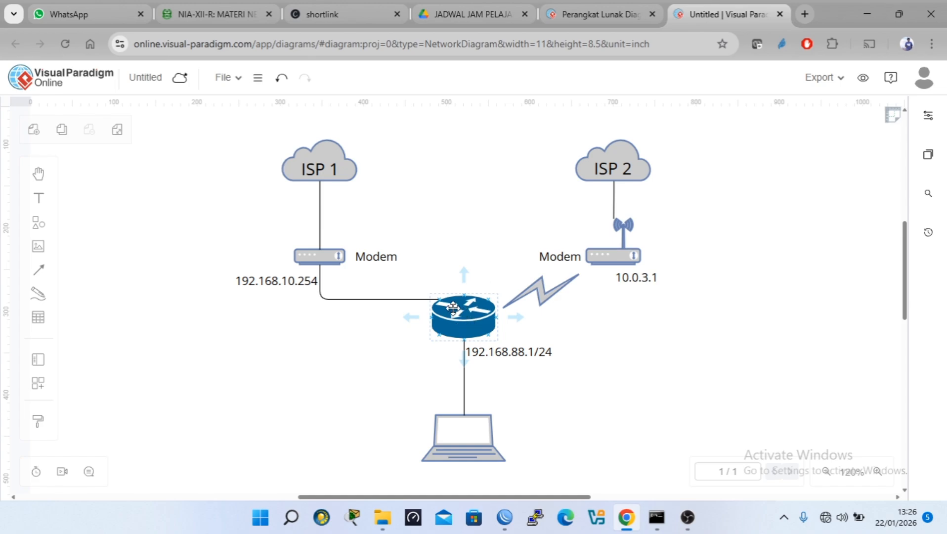
pyautogui.click(279, 208)
pyautogui.click(608, 181)
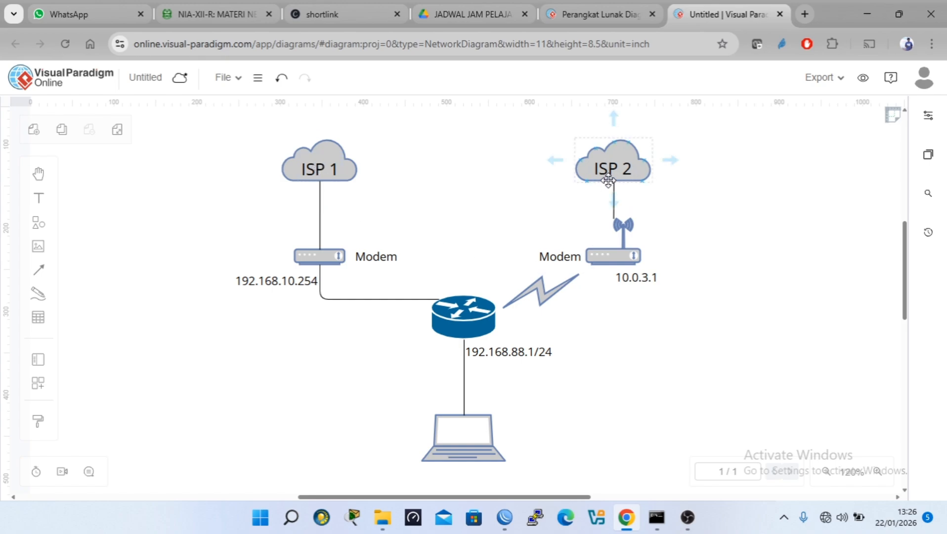
pyautogui.click(420, 229)
# - Connect to the MikroTik router found among the neighbors using its MAC address
pyautogui.click(504, 517)
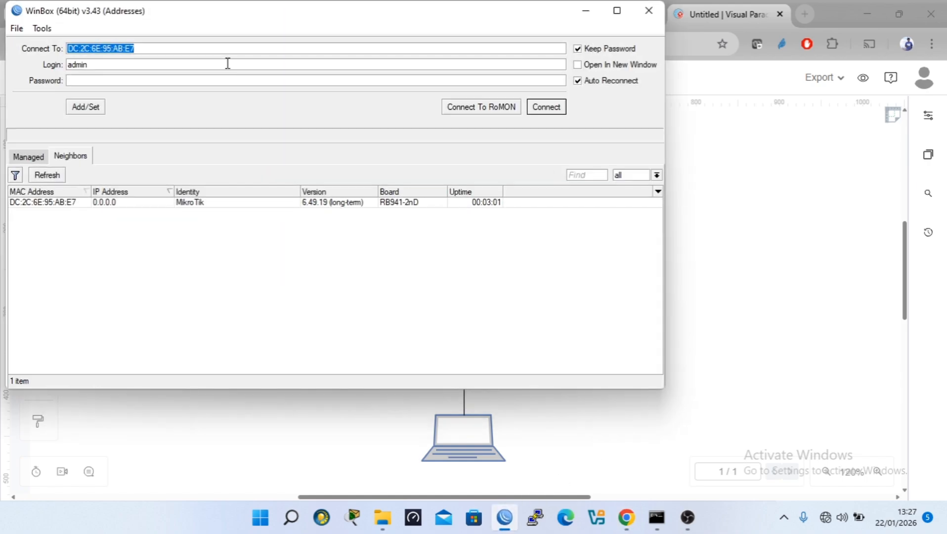
pyautogui.click(63, 204)
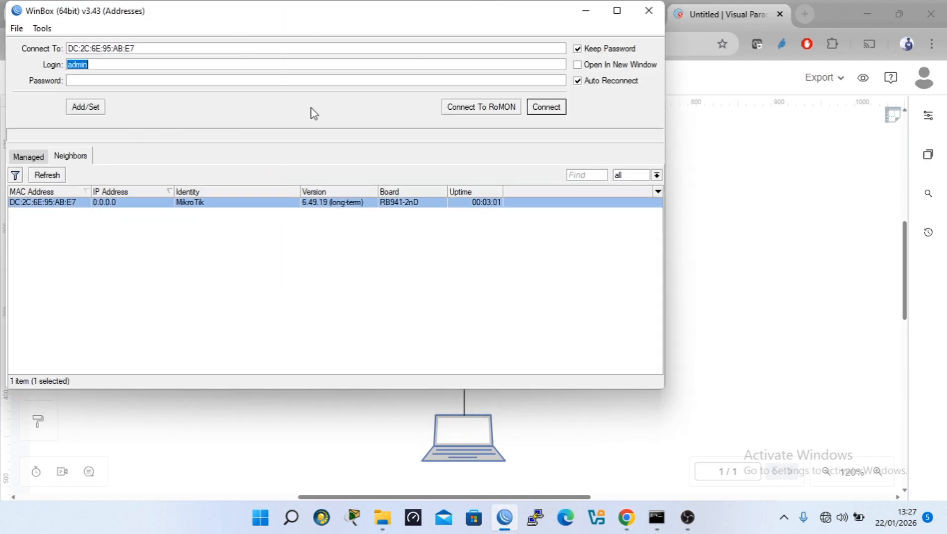
pyautogui.click(547, 107)
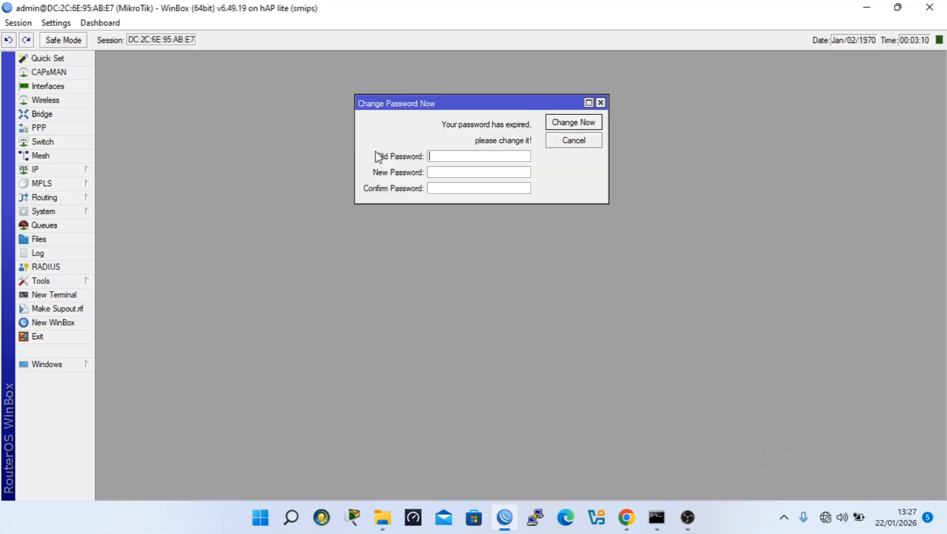
# - Set a new admin password and confirm it in the expired-password dialog
pyautogui.moveTo(416, 103); pyautogui.dragTo(393, 114)
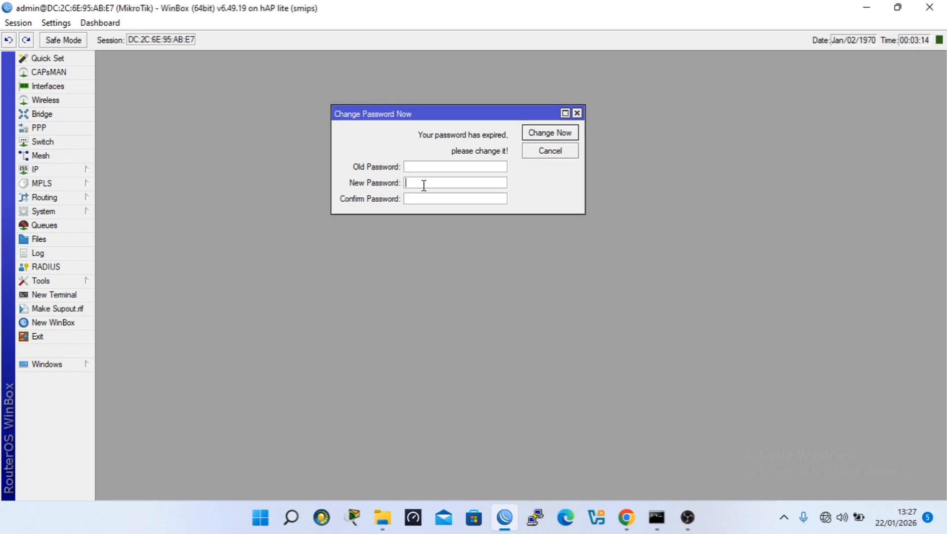
pyautogui.write('1')
pyautogui.click(429, 202)
pyautogui.write('1')
pyautogui.click(546, 133)
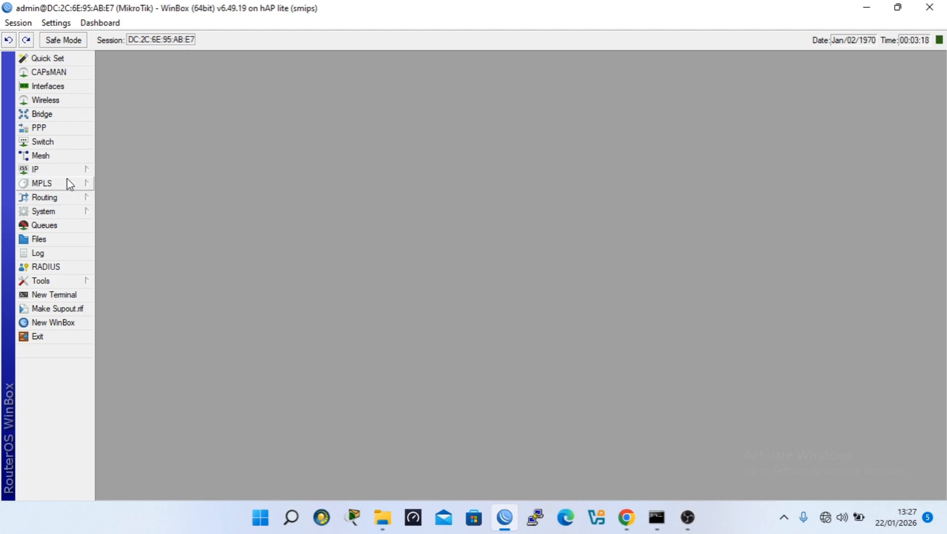
# - Set the router's system identity to Router Utama
pyautogui.click(63, 216)
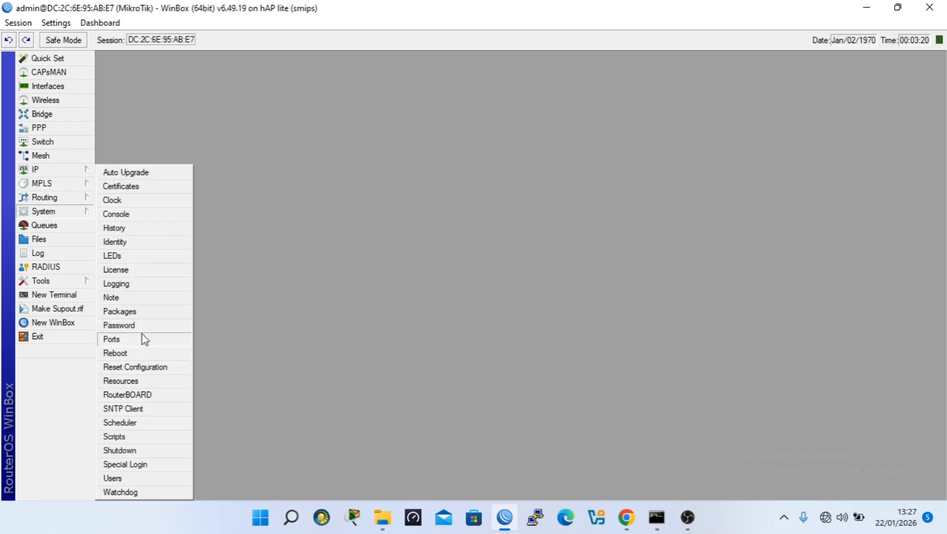
pyautogui.click(142, 244)
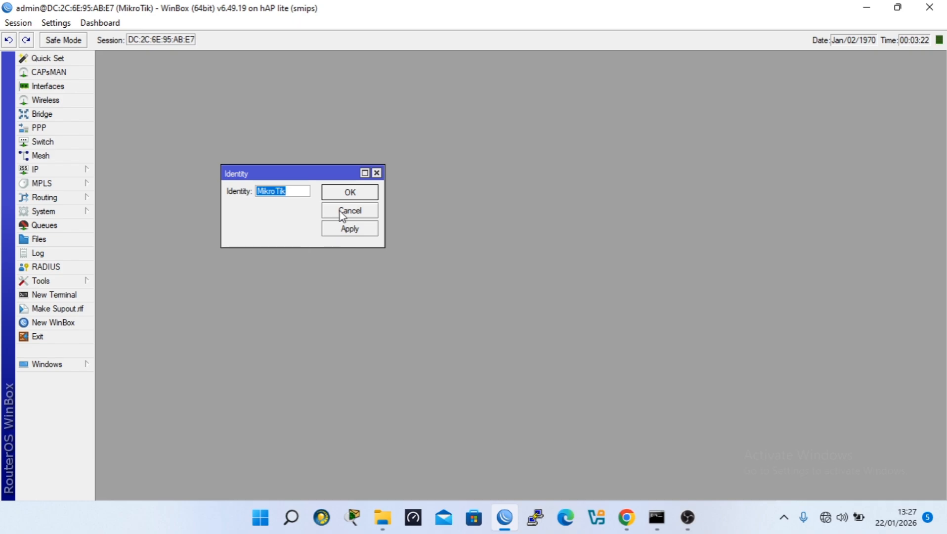
pyautogui.write('Router Utama')
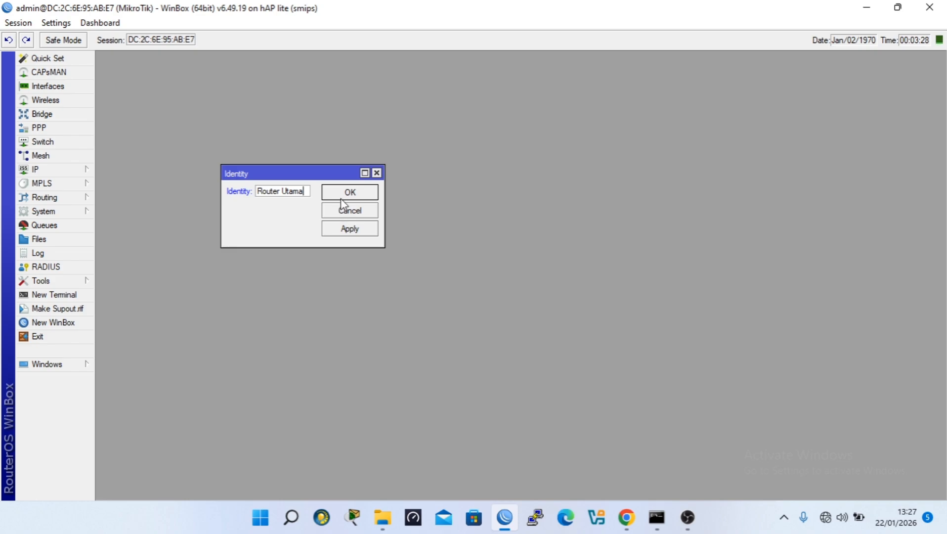
pyautogui.click(344, 195)
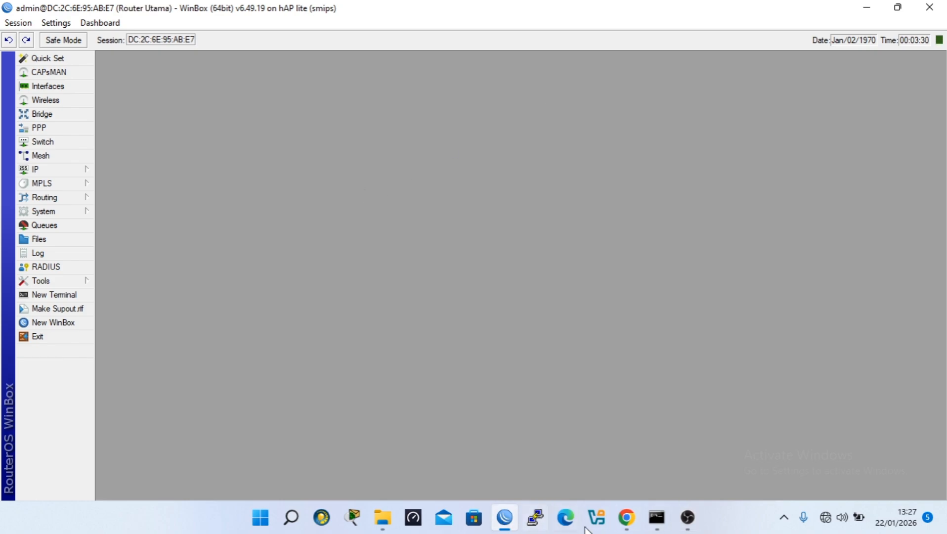
# - Review the router and ISP 1 modem addresses in the topology diagram
pyautogui.click(637, 516)
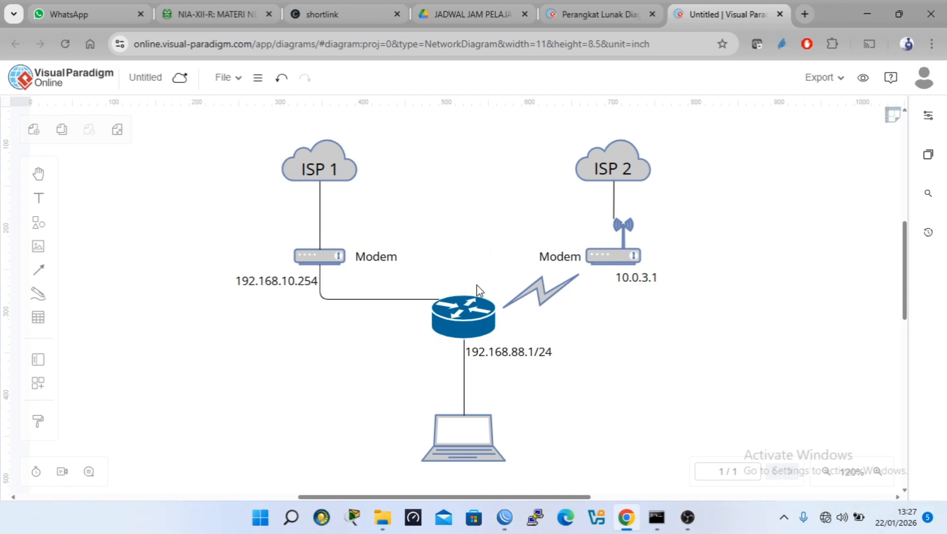
pyautogui.click(463, 313)
pyautogui.click(341, 297)
pyautogui.click(304, 284)
pyautogui.click(447, 294)
pyautogui.click(505, 517)
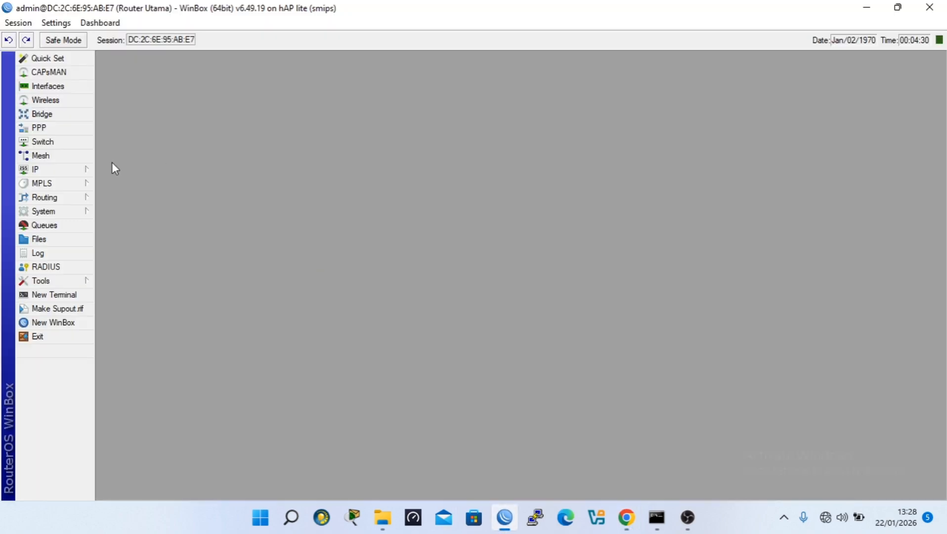
# - Add a DHCP client on ether1 with Add Default Route set to no
pyautogui.click(66, 169)
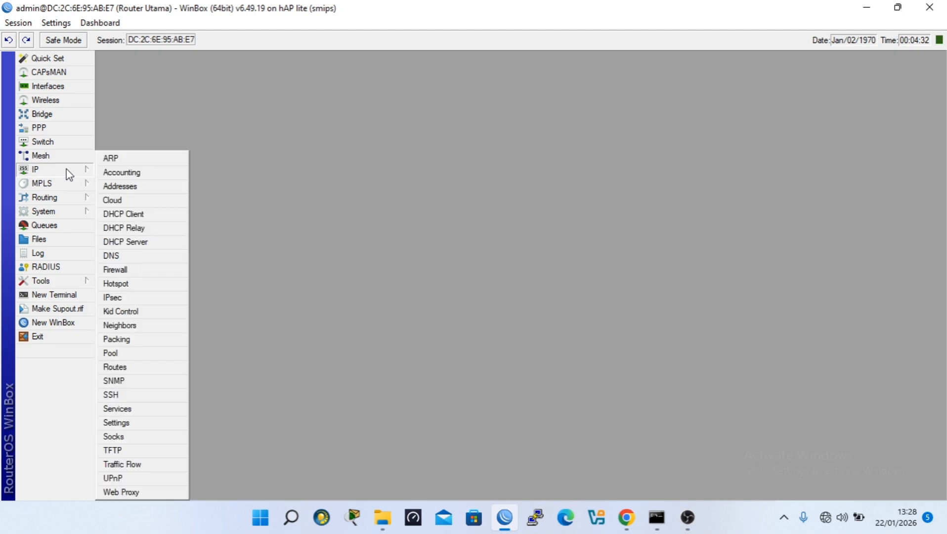
pyautogui.click(148, 213)
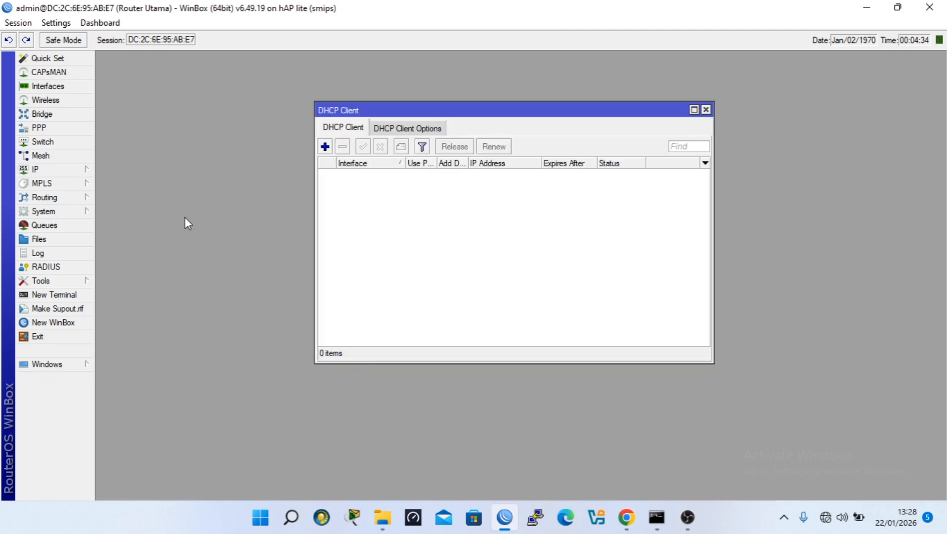
pyautogui.click(325, 146)
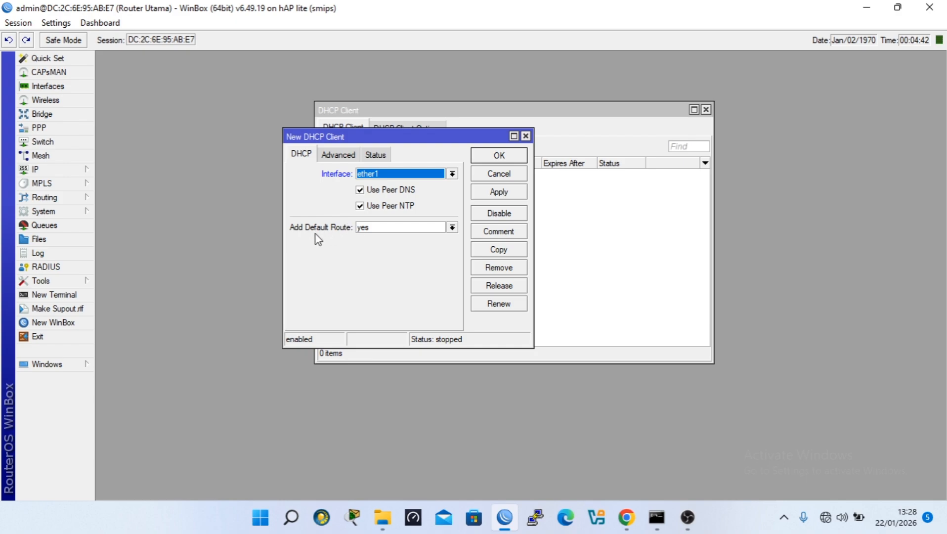
pyautogui.click(374, 229)
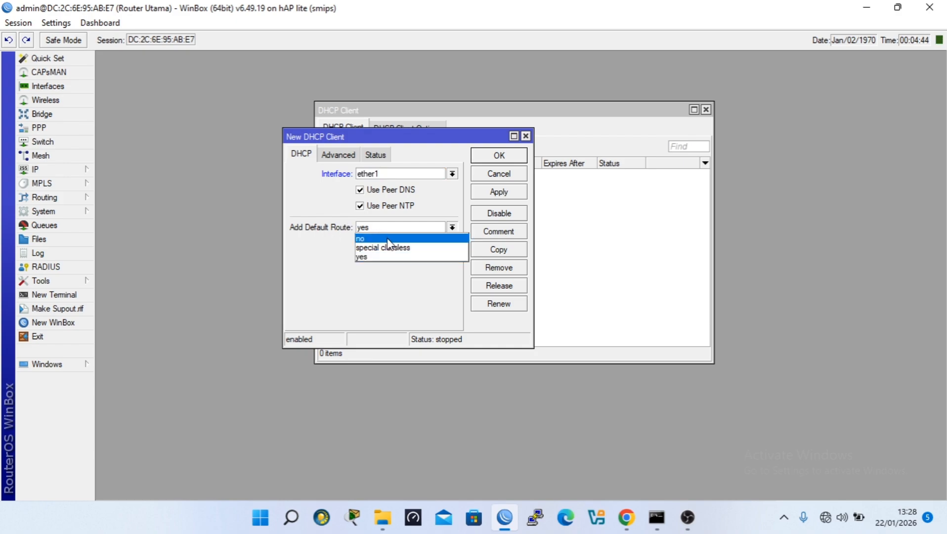
pyautogui.click(388, 239)
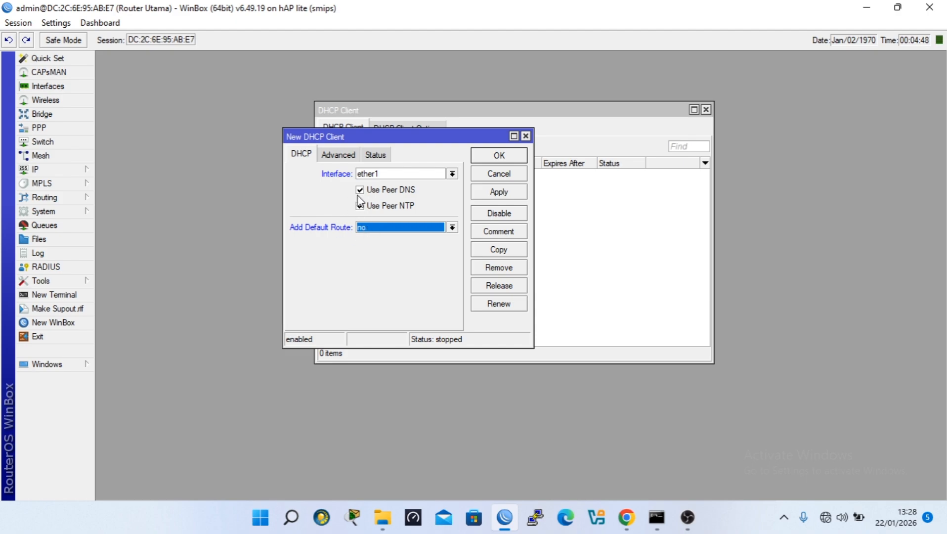
pyautogui.moveTo(367, 143); pyautogui.dragTo(368, 165)
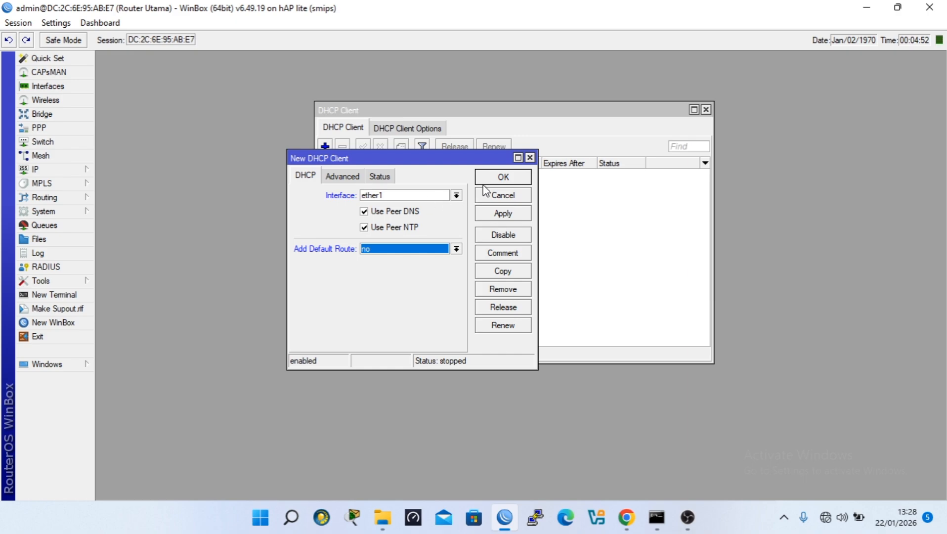
pyautogui.click(498, 177)
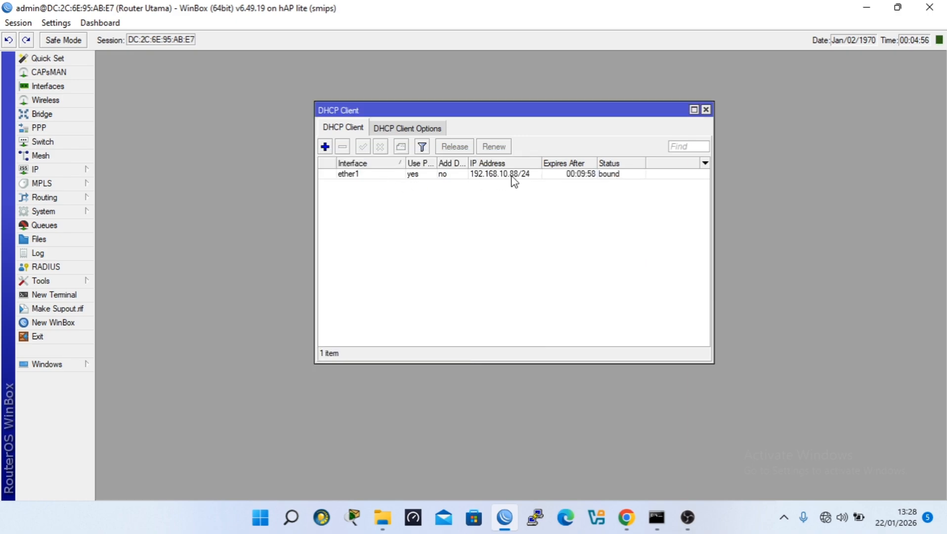
# - Comment the ether1 DHCP client as IP ISP-1 and close the DHCP Client list
pyautogui.click(390, 176)
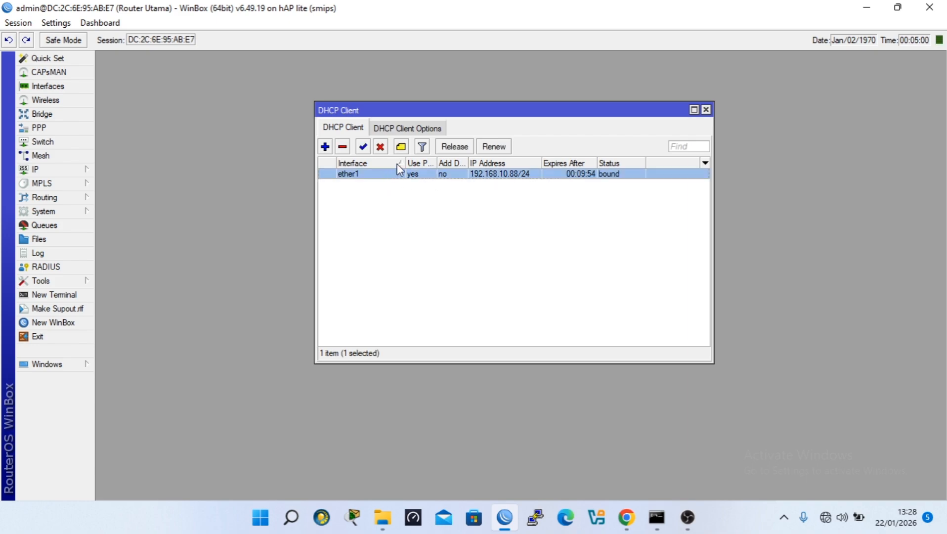
pyautogui.click(401, 147)
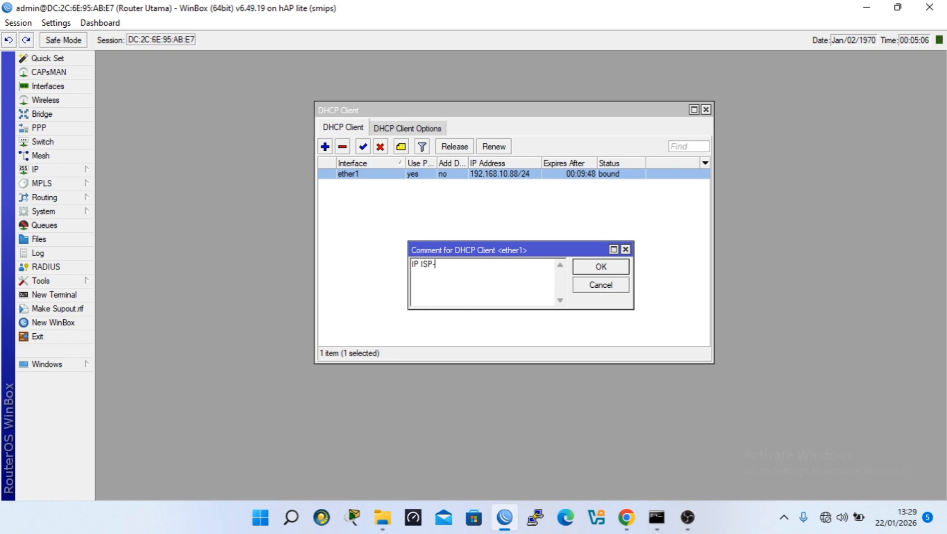
pyautogui.click(585, 269)
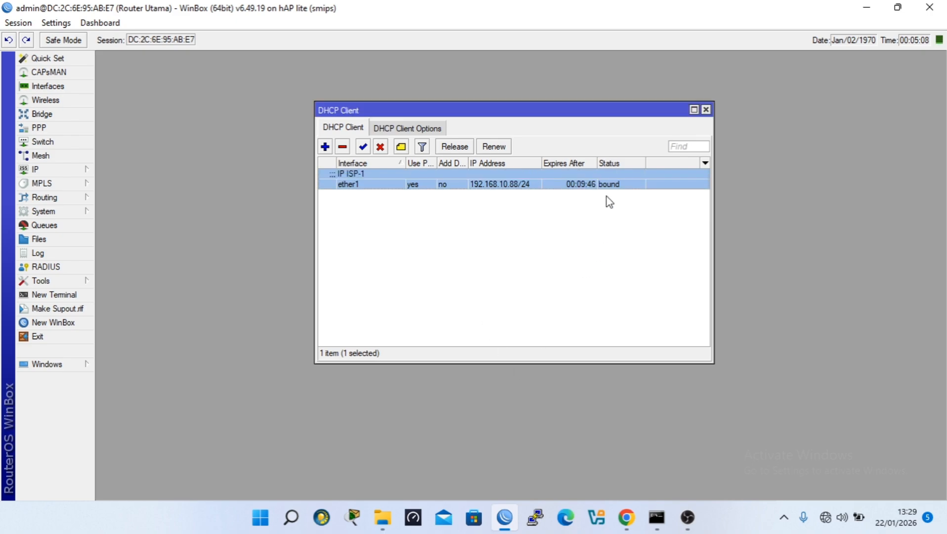
pyautogui.click(707, 110)
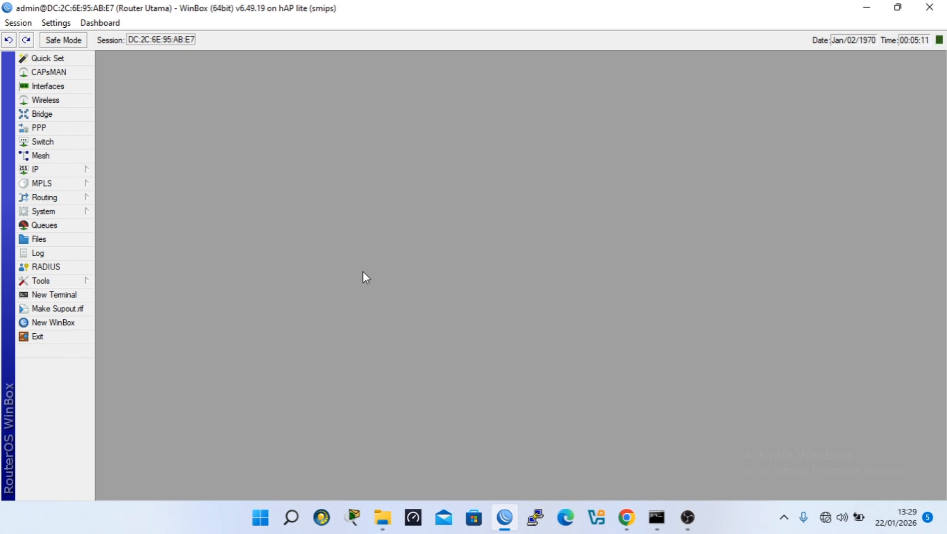
# - Check the router's LAN address in the topology diagram
pyautogui.click(631, 520)
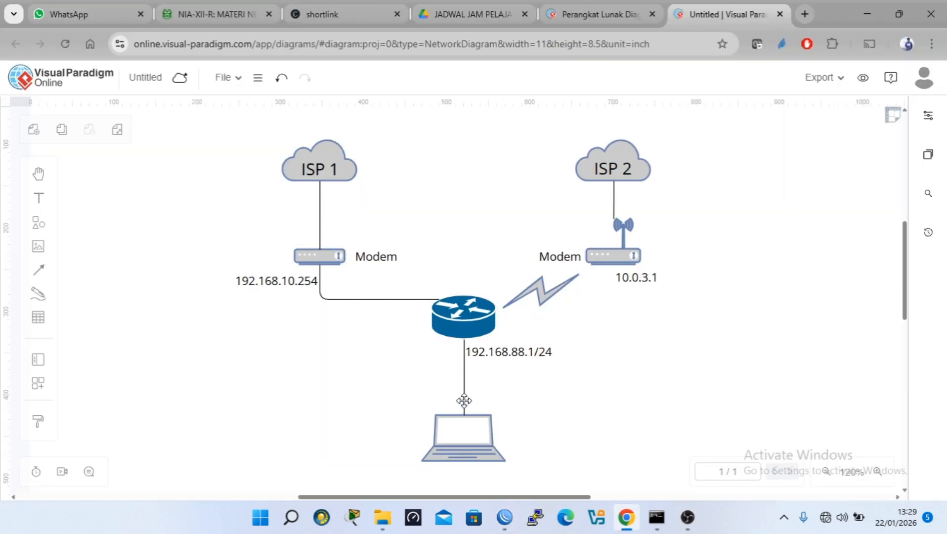
pyautogui.click(478, 307)
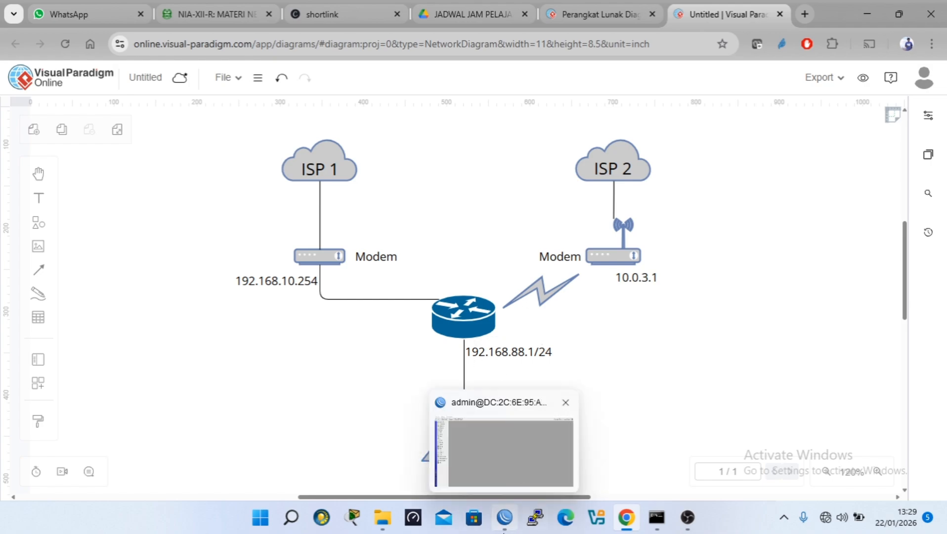
pyautogui.click(499, 526)
# - Add the IP address 192.168.88.1/24 on interface ether2
pyautogui.click(45, 167)
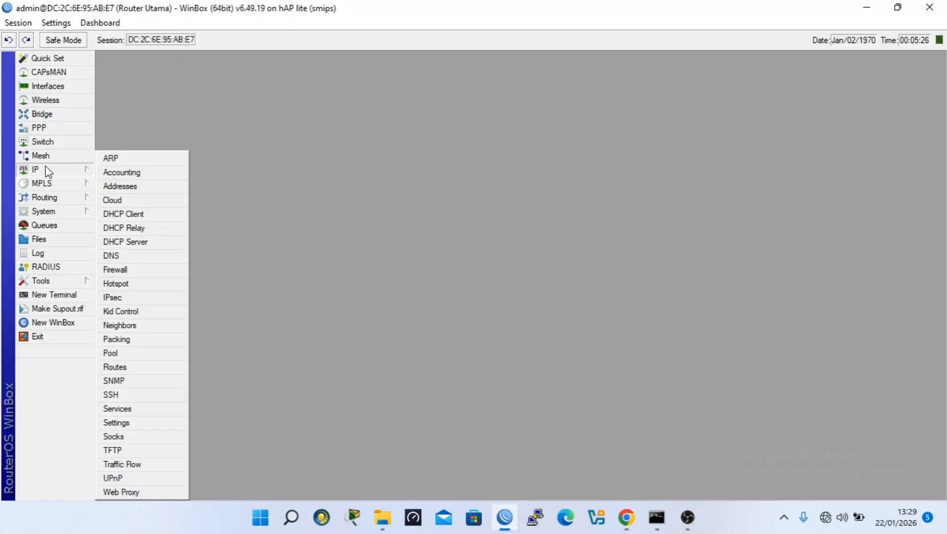
pyautogui.click(136, 187)
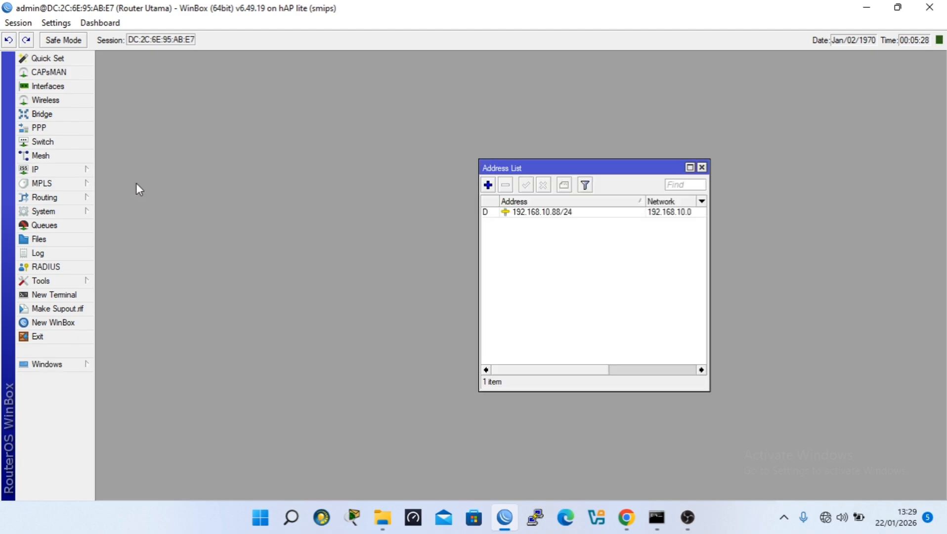
pyautogui.click(488, 185)
pyautogui.moveTo(241, 77); pyautogui.dragTo(297, 224)
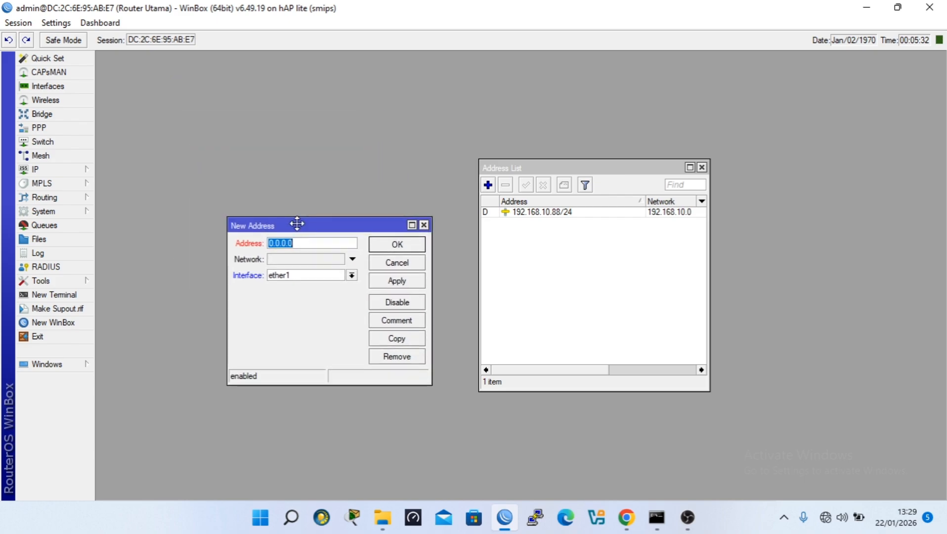
pyautogui.hotkey('alt', 'Tab')
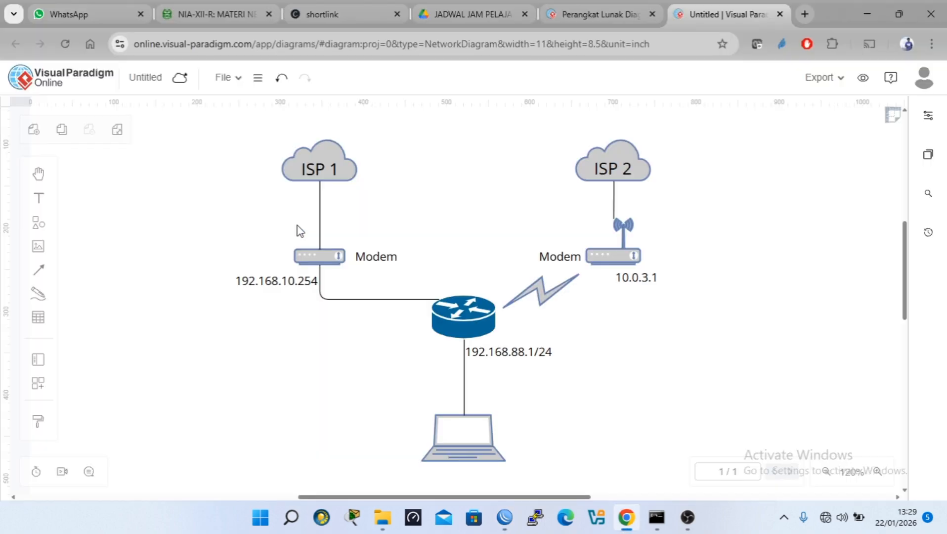
pyautogui.hotkey('alt', 'Tab')
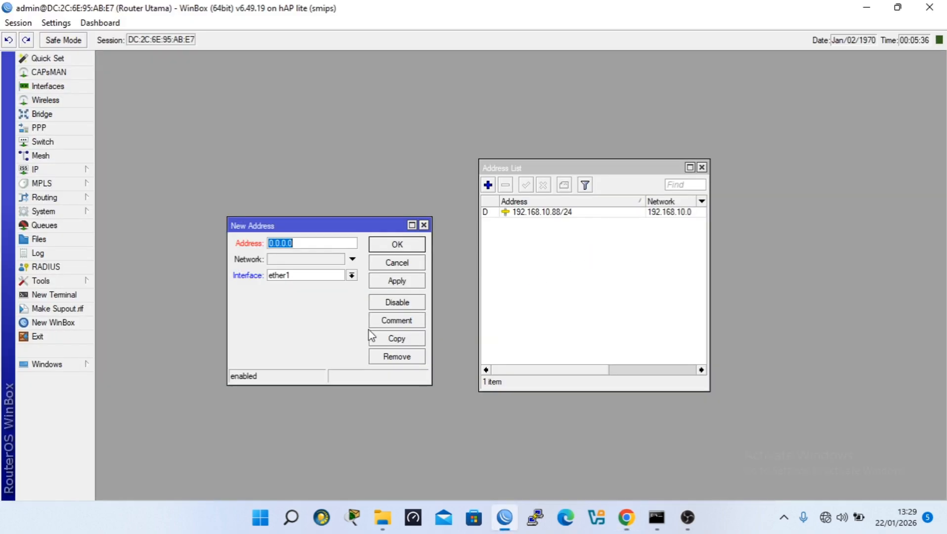
pyautogui.write('192.168.88')
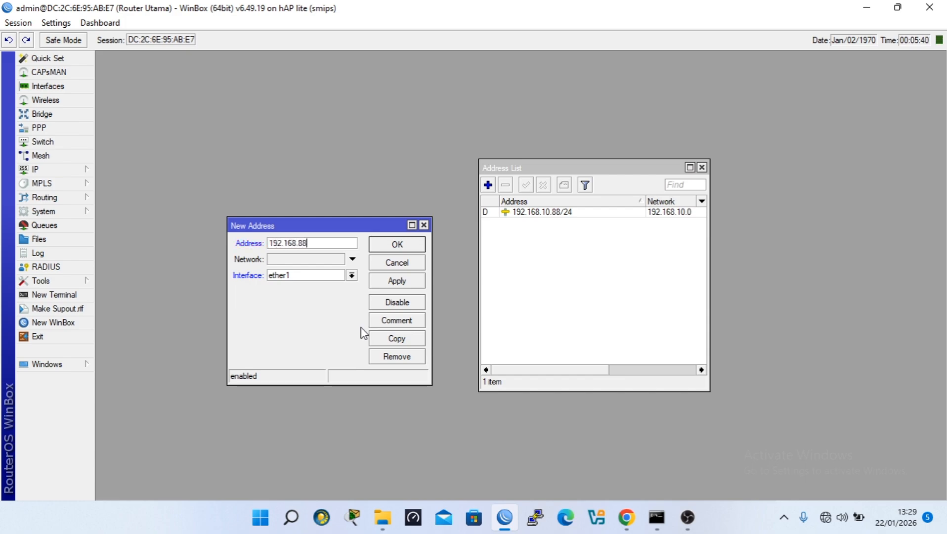
pyautogui.write('24')
pyautogui.click(324, 277)
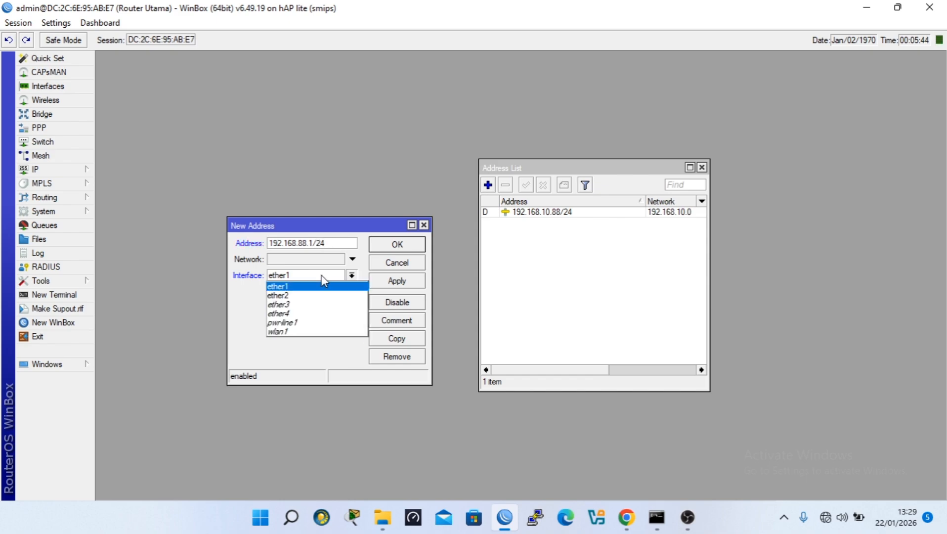
pyautogui.click(307, 296)
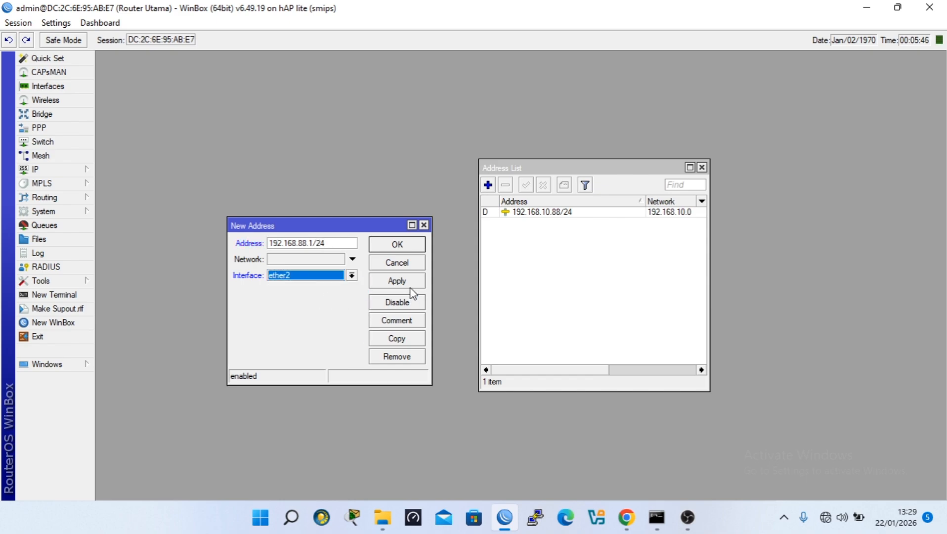
pyautogui.click(411, 243)
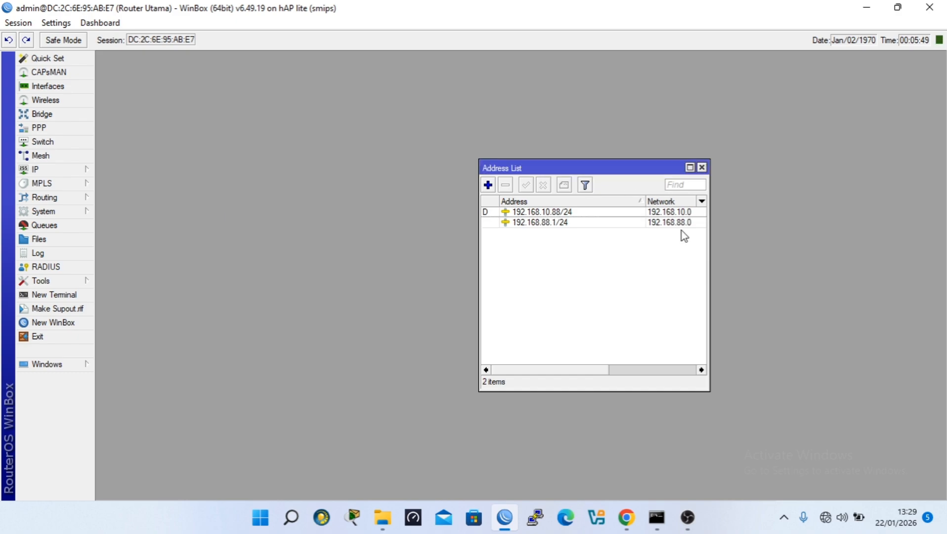
# - Comment the 192.168.88.1/24 address as IP LOCAL NETWORK and close the Address List
pyautogui.click(542, 223)
pyautogui.click(564, 186)
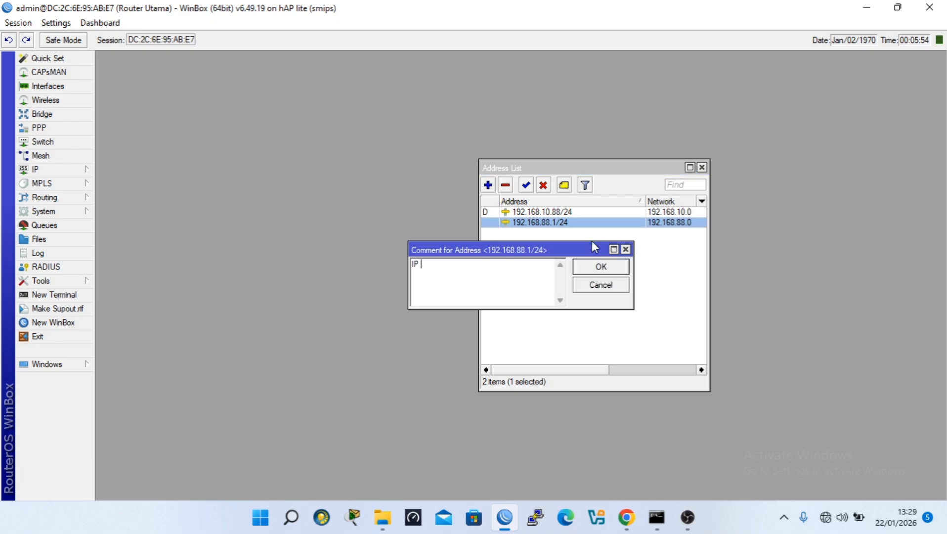
pyautogui.write('IP LOCAL NETWORK')
pyautogui.press('Return')
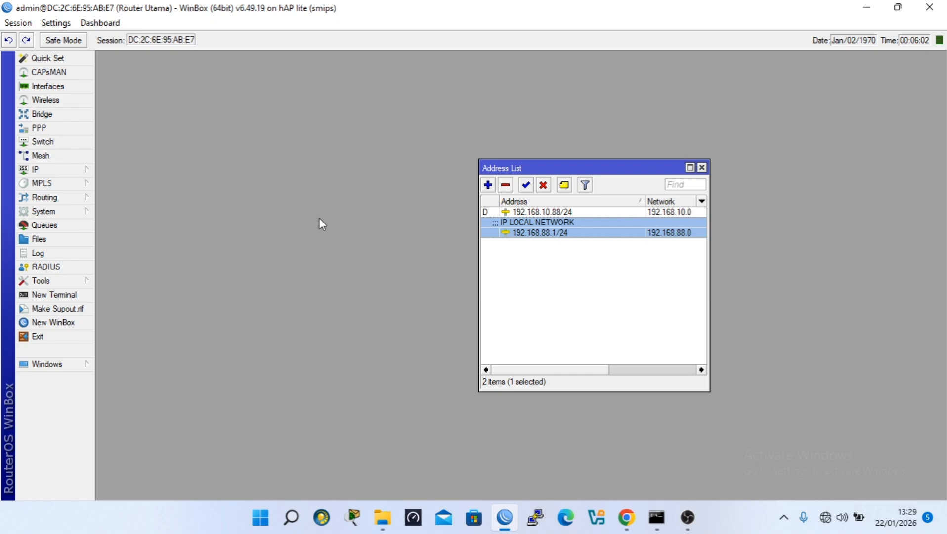
pyautogui.click(704, 167)
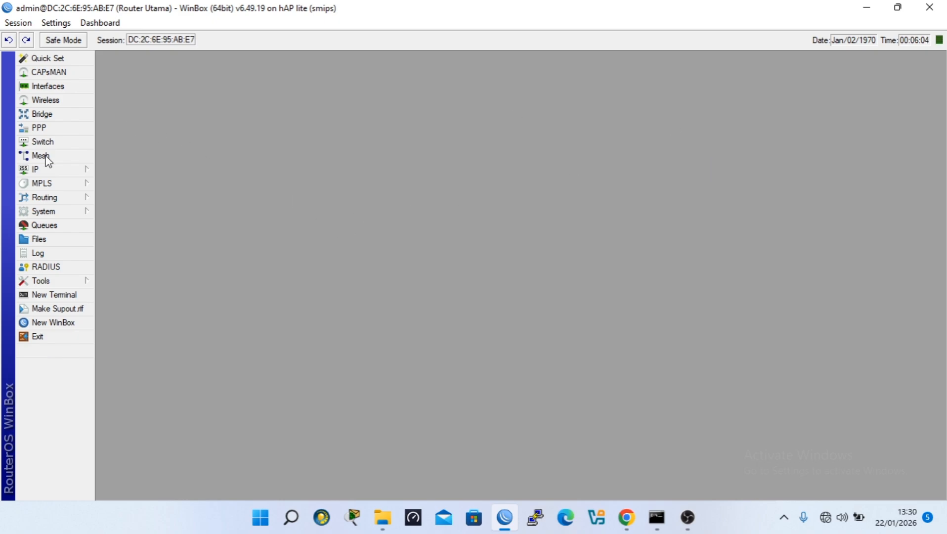
# - Add a firewall NAT rule with chain srcnat, out interface ether1 and action masquerade
pyautogui.click(61, 172)
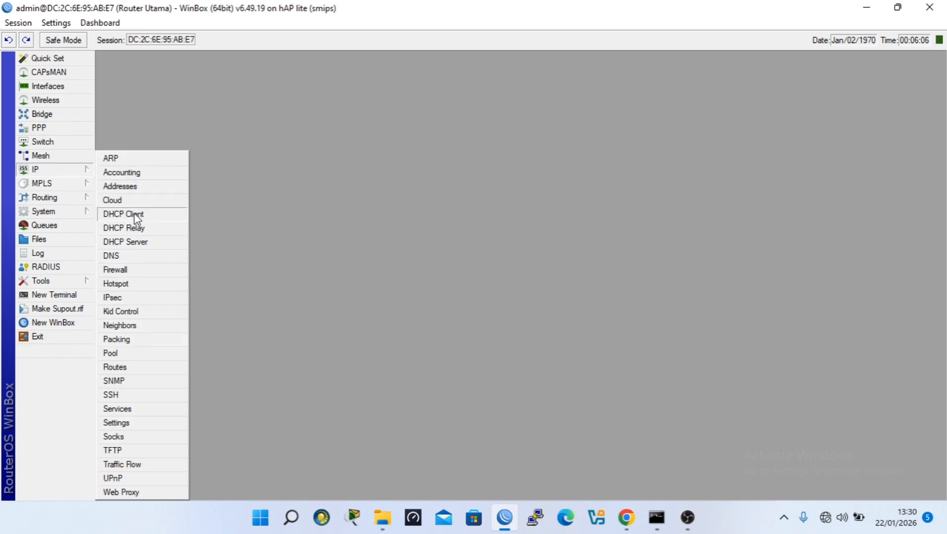
pyautogui.click(131, 269)
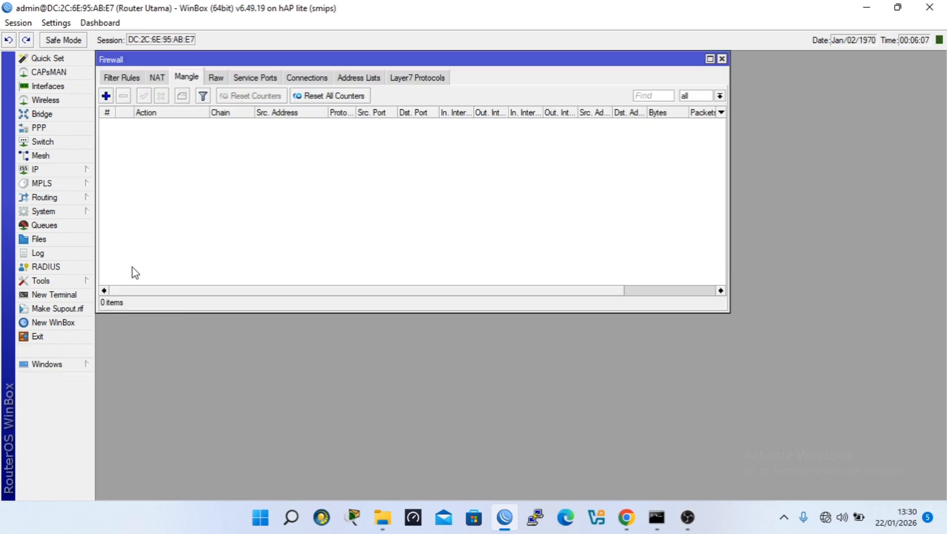
pyautogui.click(159, 82)
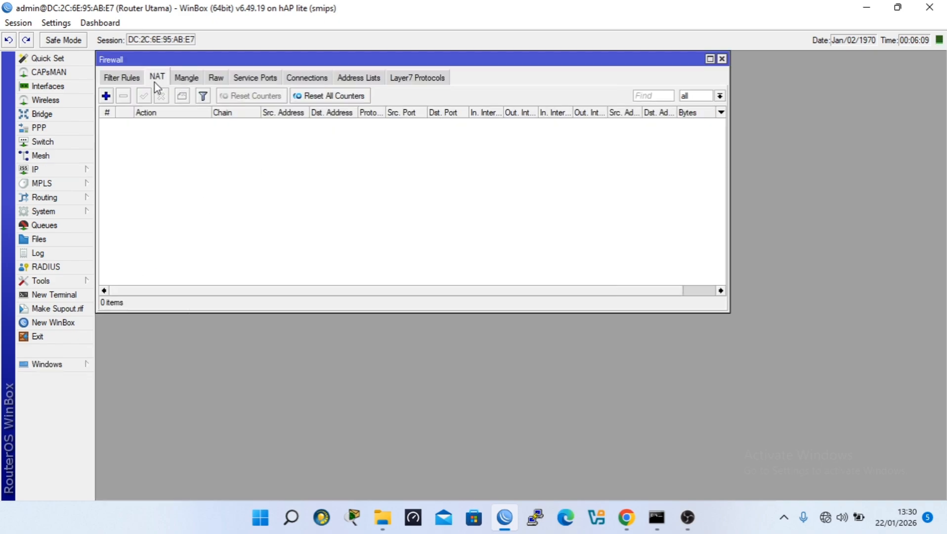
pyautogui.click(105, 96)
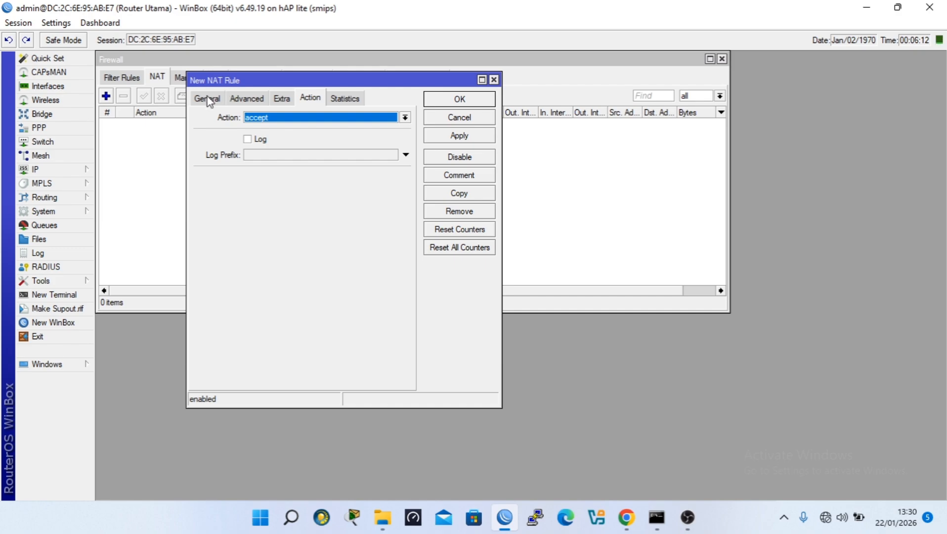
pyautogui.click(207, 98)
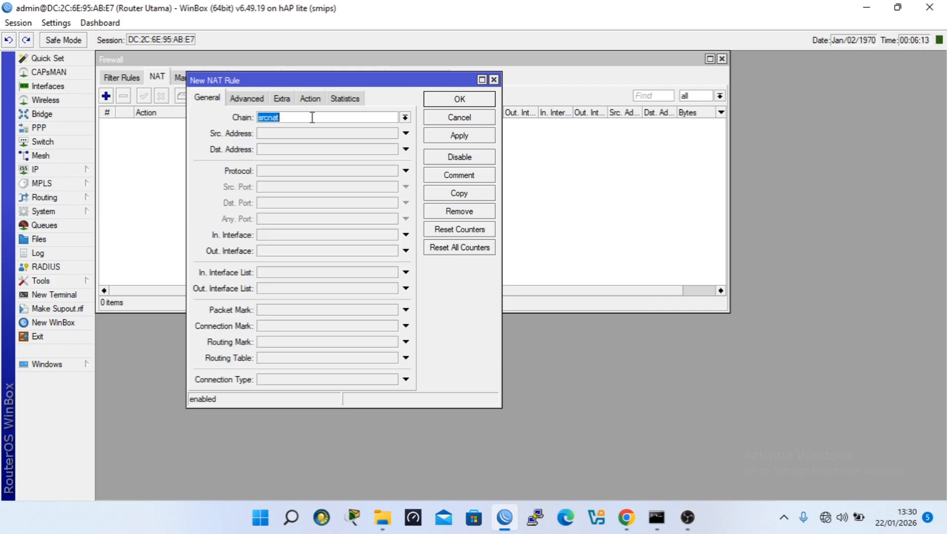
pyautogui.click(275, 251)
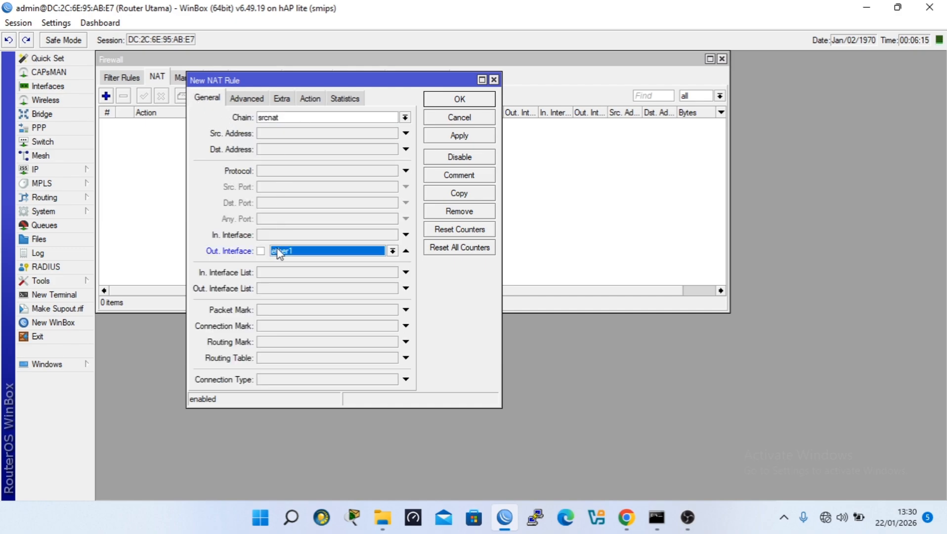
pyautogui.click(310, 99)
pyautogui.click(301, 117)
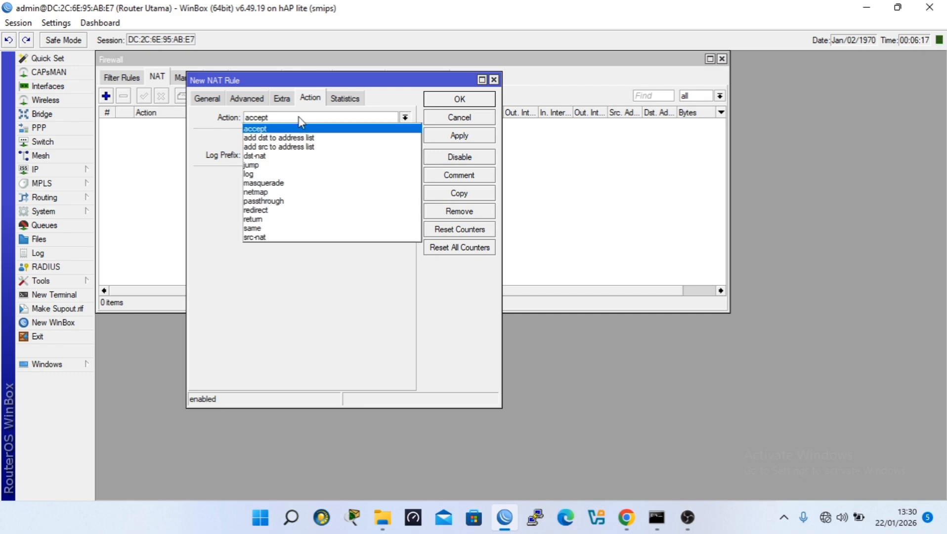
pyautogui.click(286, 186)
pyautogui.click(442, 100)
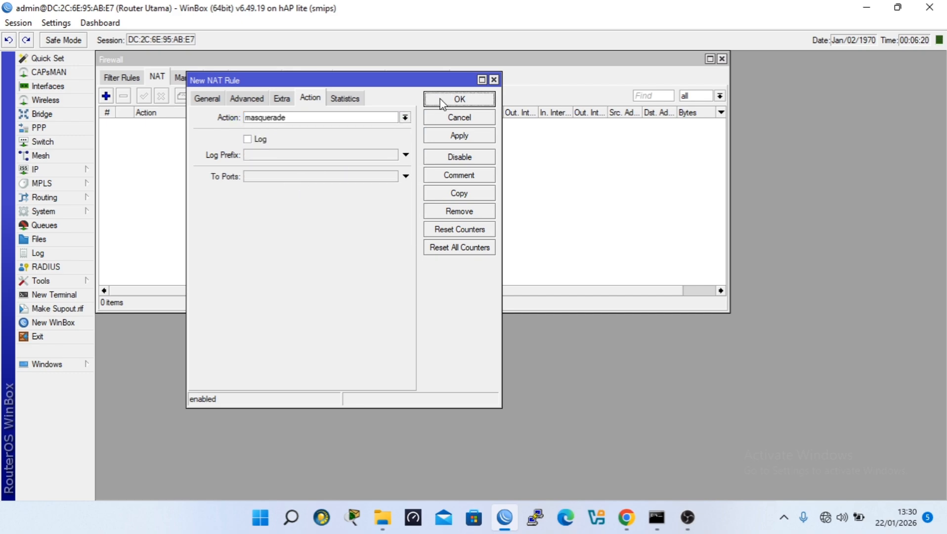
# - Comment the masquerade NAT rule as NAT ISP 1 and close the Firewall window
pyautogui.click(203, 126)
pyautogui.click(182, 96)
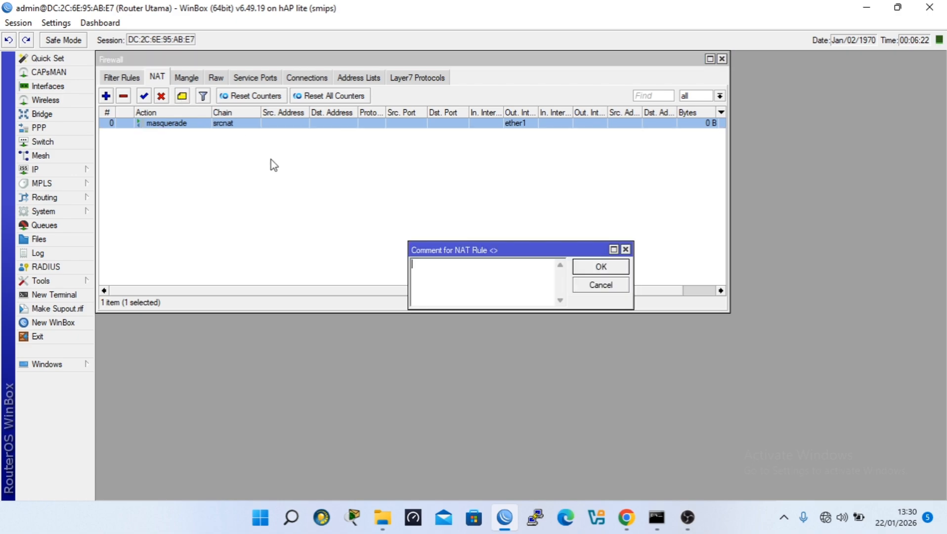
pyautogui.write('na')
pyautogui.press('Return')
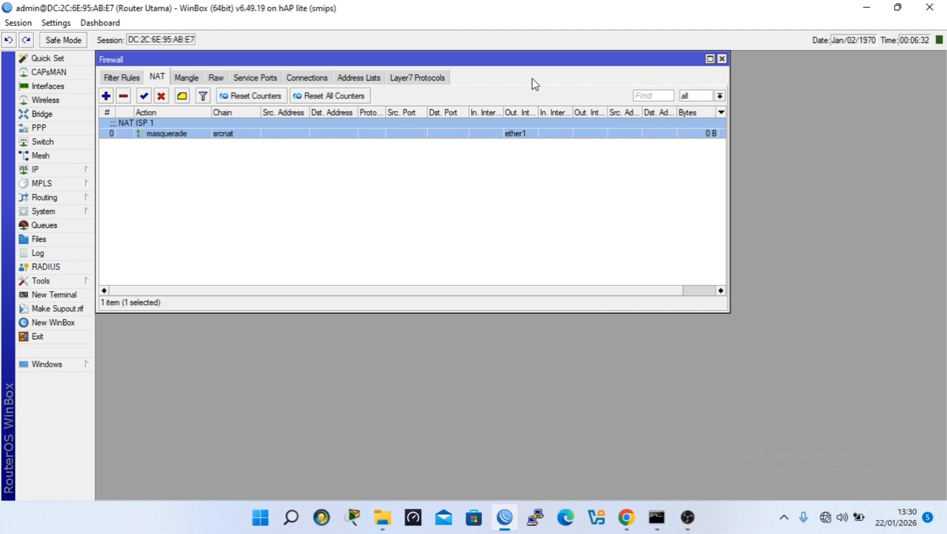
pyautogui.click(722, 58)
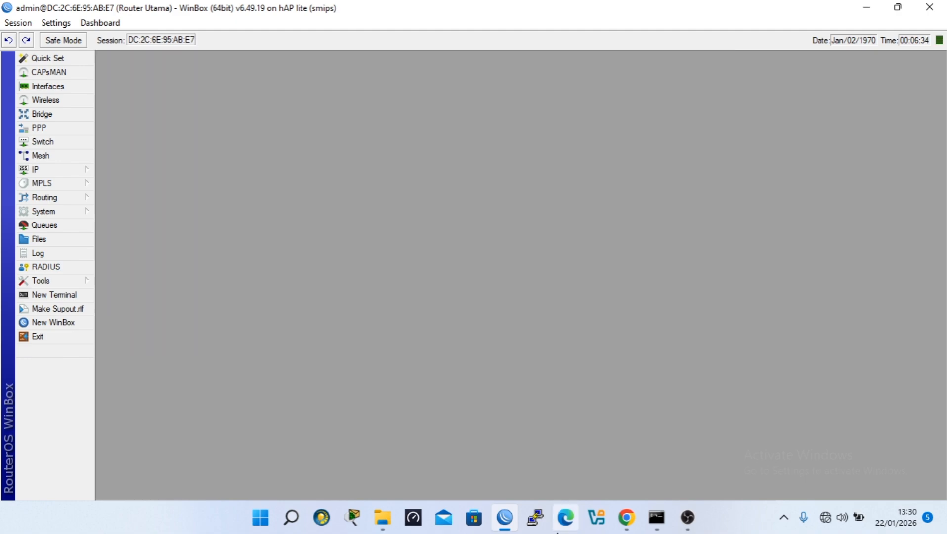
# - Check the LAN side of the topology diagram in the browser, then return to WinBox
pyautogui.click(514, 525)
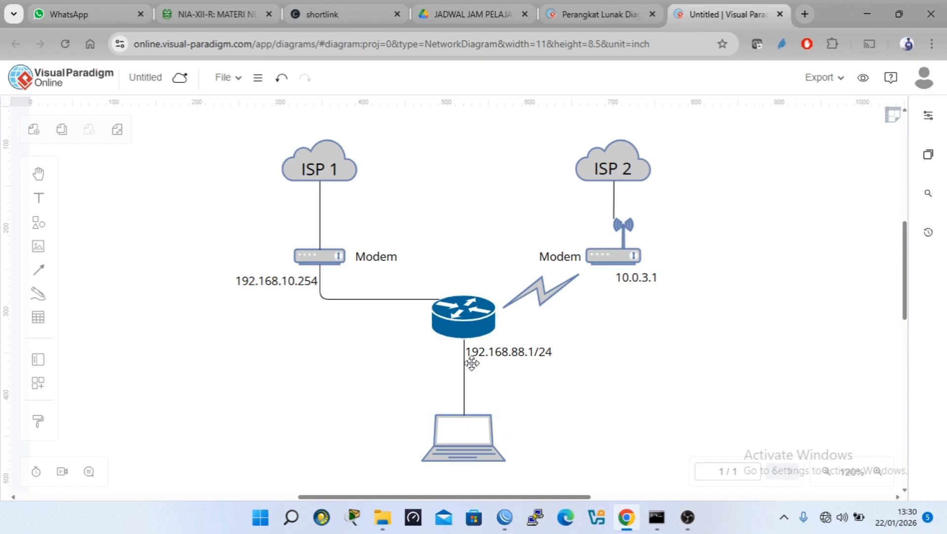
pyautogui.click(475, 466)
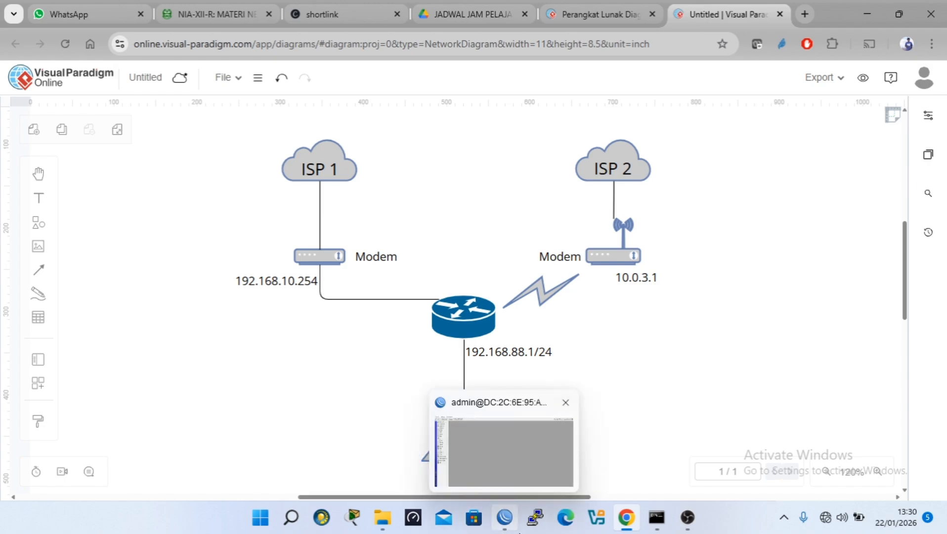
pyautogui.click(504, 517)
# - Run DHCP Setup on ether2 with gateway 192.168.88.1, pool 192.168.88.2-192.168.88.254 and lease time 00:10:00
pyautogui.click(35, 173)
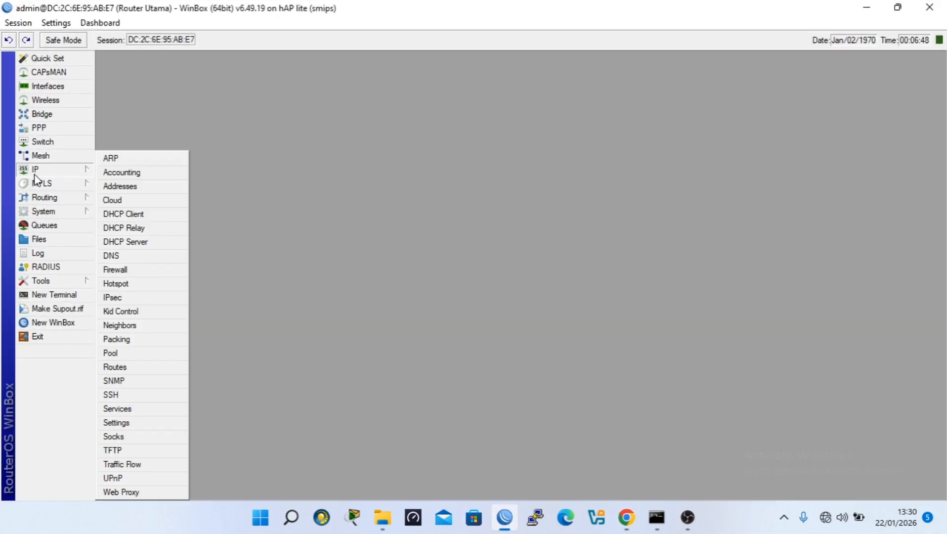
pyautogui.click(134, 244)
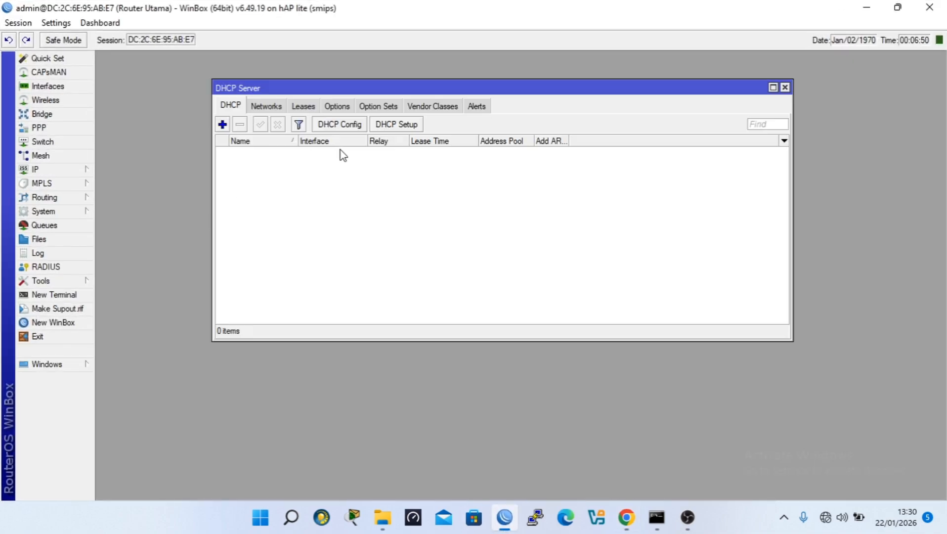
pyautogui.click(411, 126)
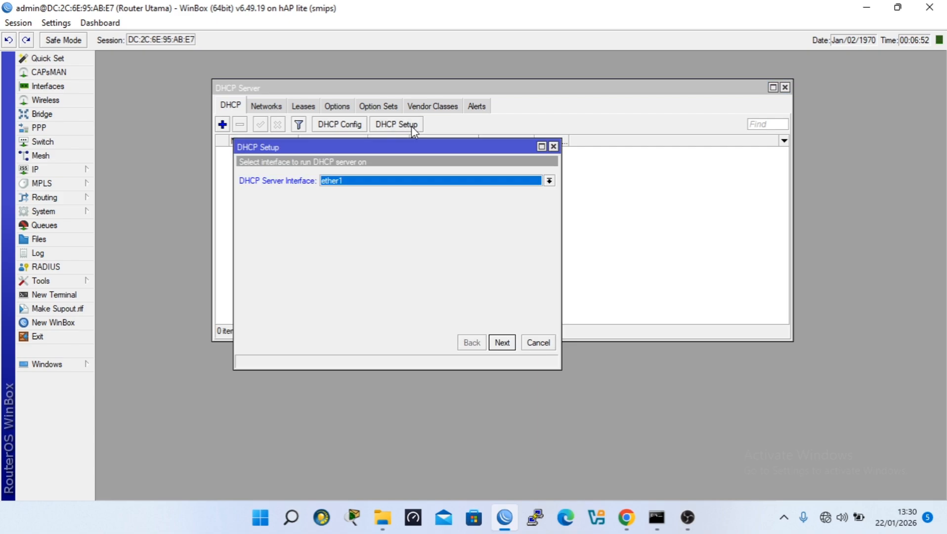
pyautogui.click(365, 181)
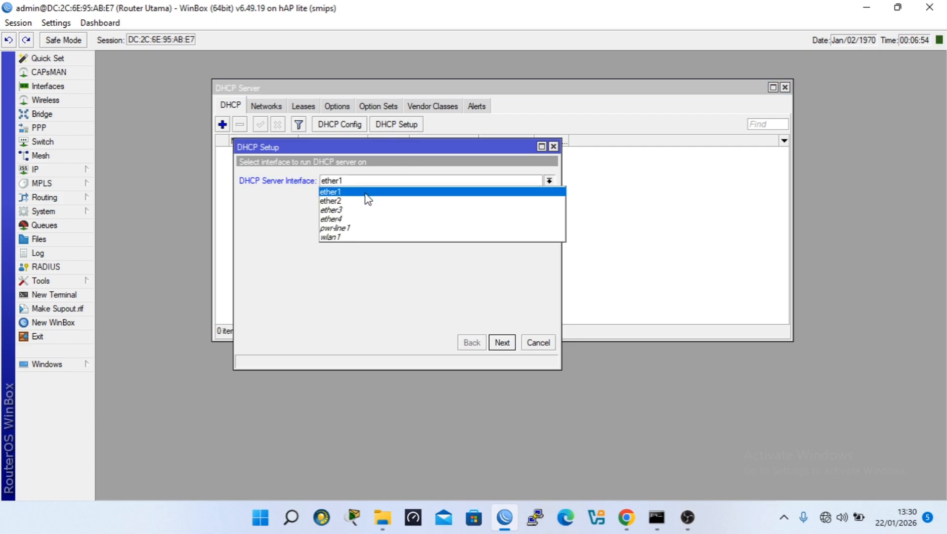
pyautogui.click(364, 203)
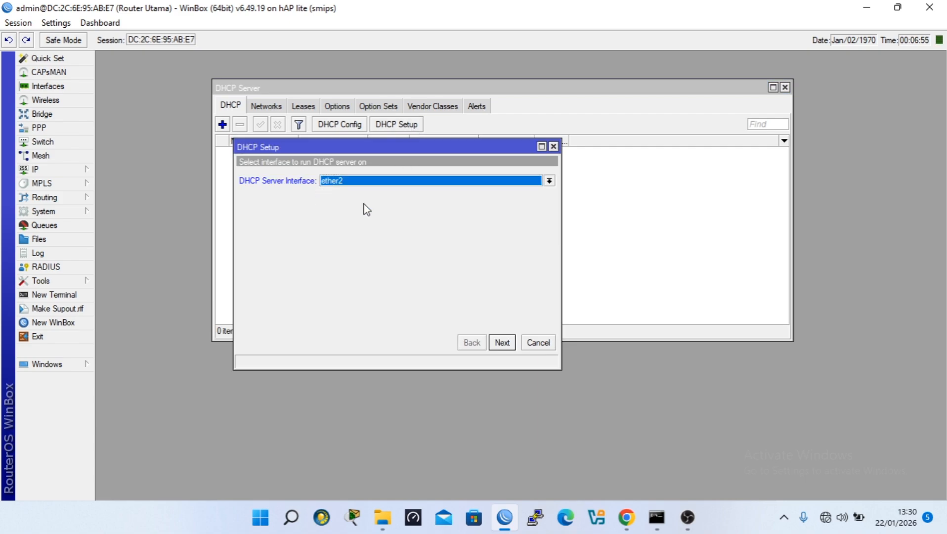
pyautogui.click(502, 346)
pyautogui.click(508, 349)
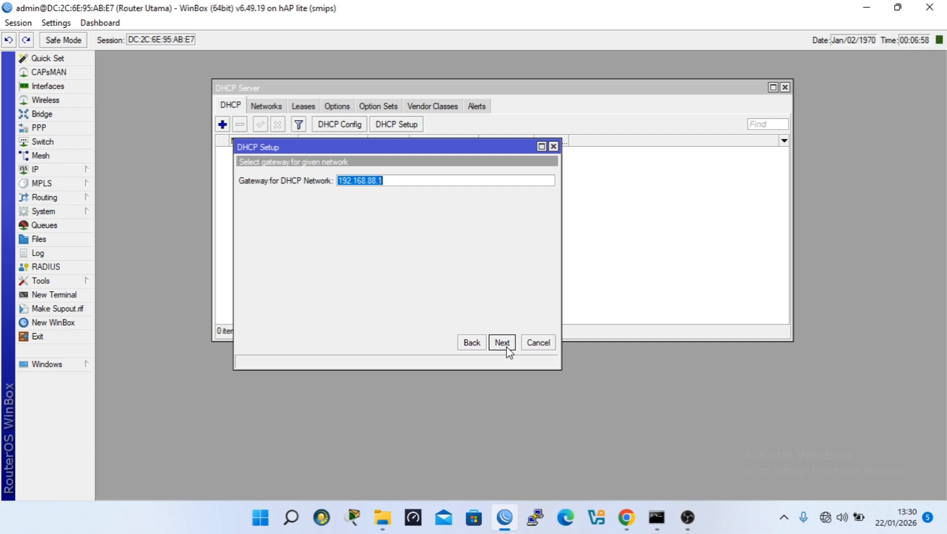
pyautogui.click(506, 347)
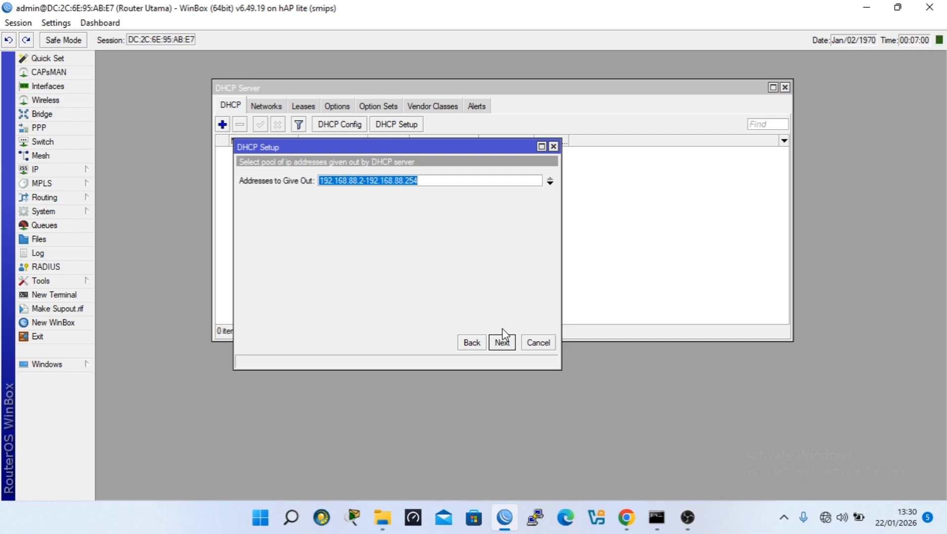
pyautogui.click(503, 346)
pyautogui.click(505, 344)
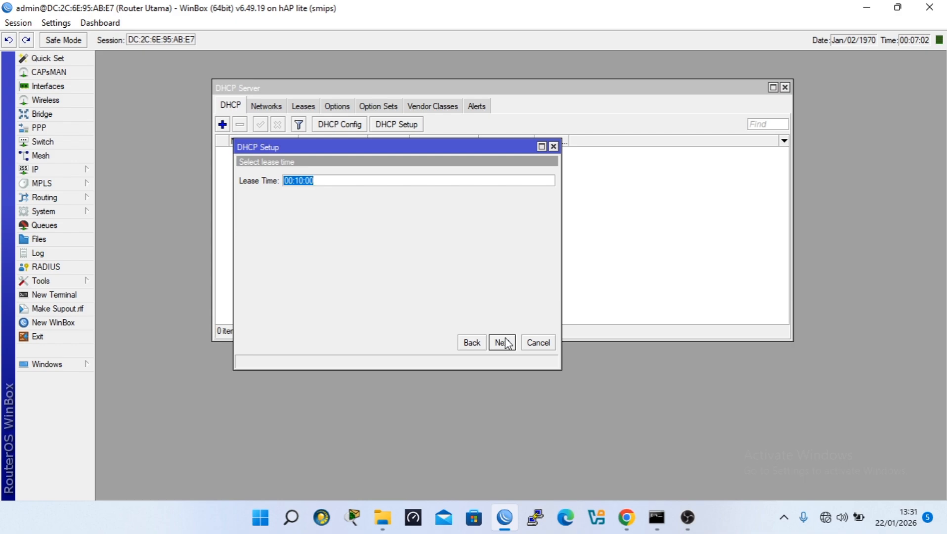
pyautogui.click(502, 344)
pyautogui.click(521, 275)
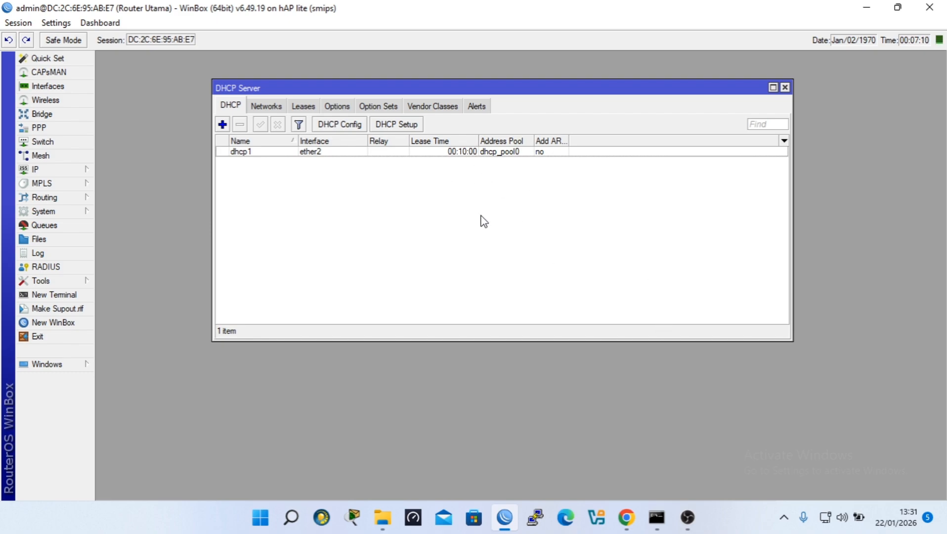
# - Open Command Prompt and run ipconfig /renew on the client PC
pyautogui.press('super+r')
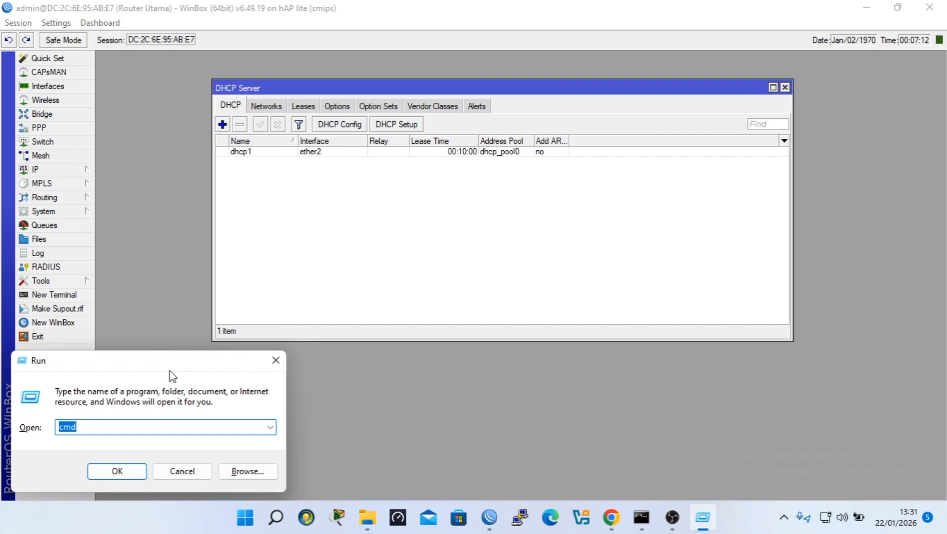
pyautogui.press('Return')
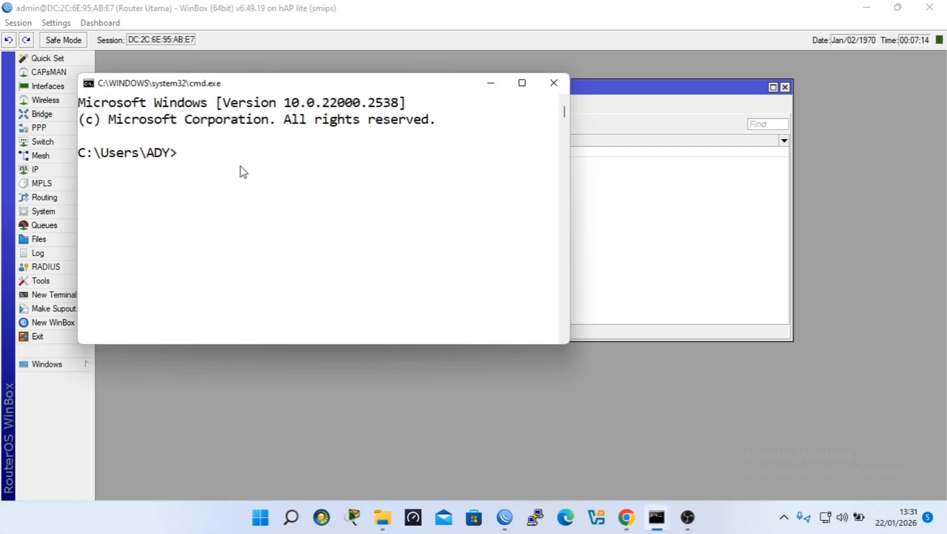
pyautogui.write('ipconfi')
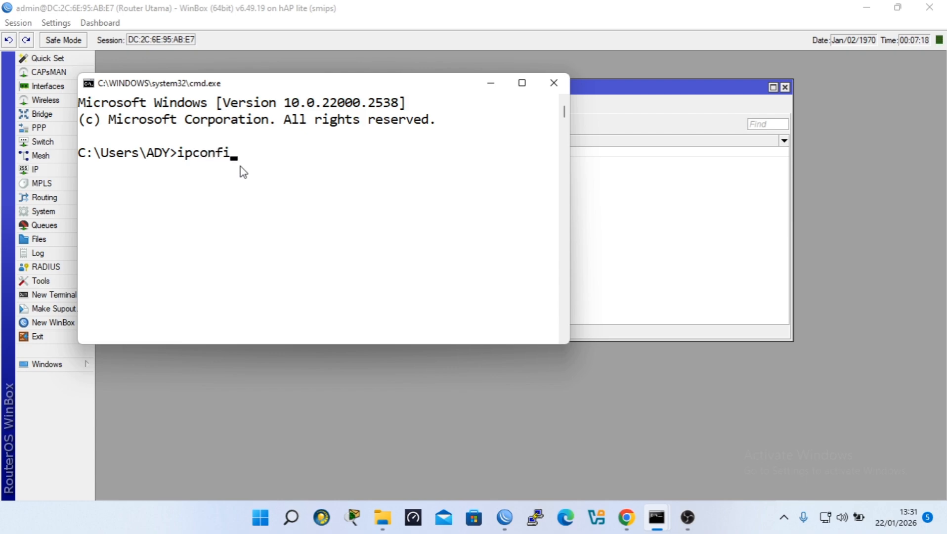
pyautogui.write('g /renew')
pyautogui.press('Return')
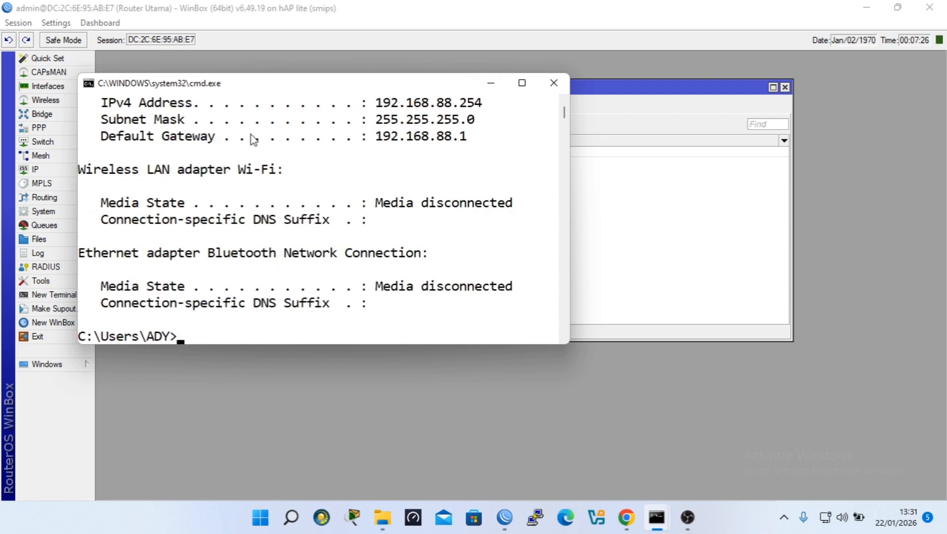
# - Review the Ethernet adapter's address details, then close Command Prompt view and the DHCP Server window
pyautogui.scroll(2, 348, 178)
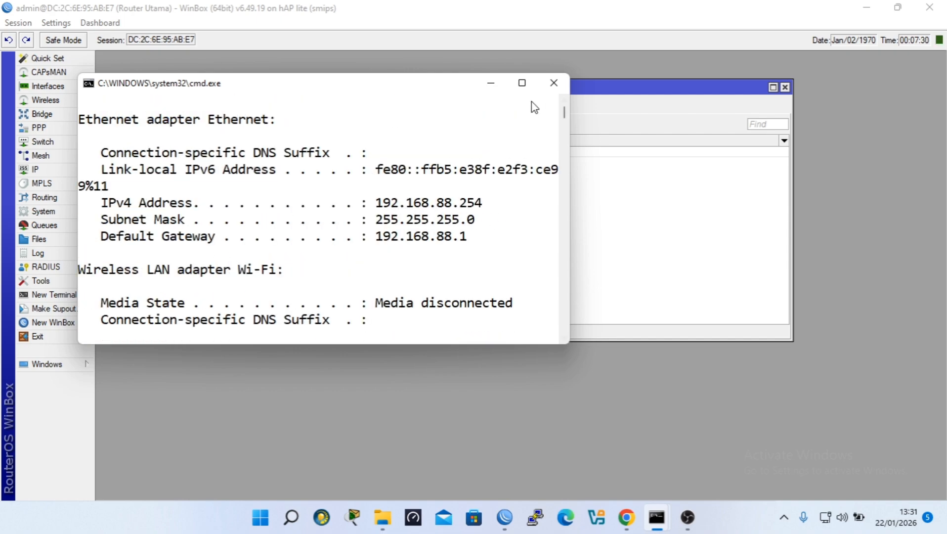
pyautogui.click(478, 85)
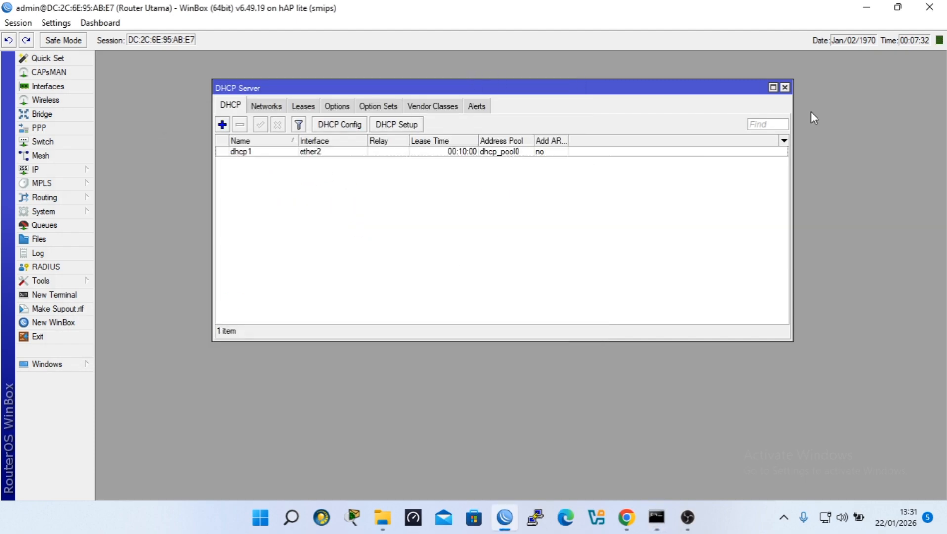
pyautogui.click(785, 87)
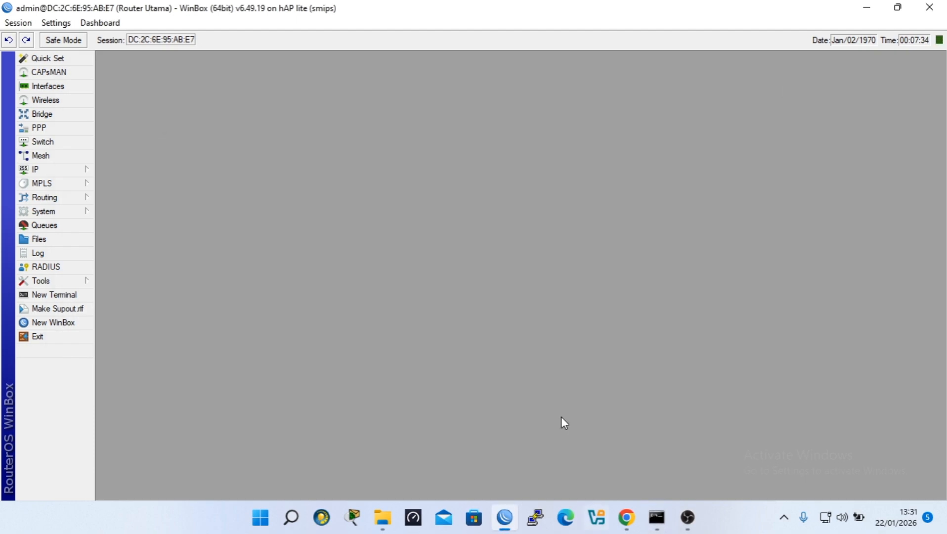
# - Check the ISP 2 side of the topology diagram in the browser
pyautogui.click(626, 525)
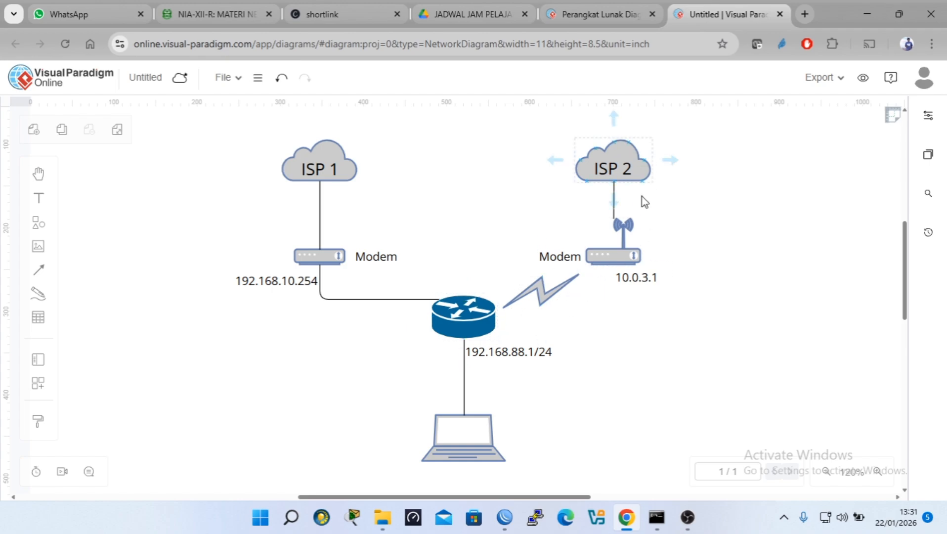
pyautogui.click(505, 517)
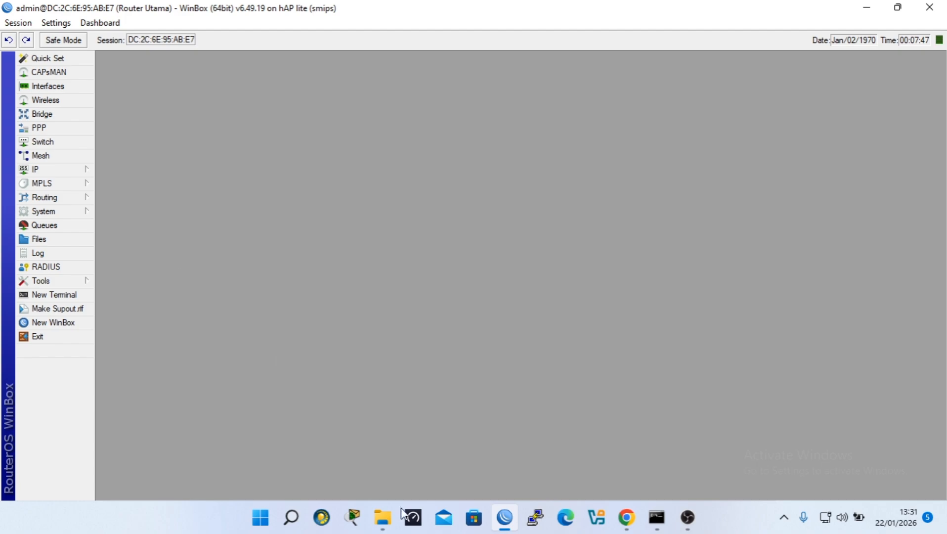
pyautogui.click(505, 518)
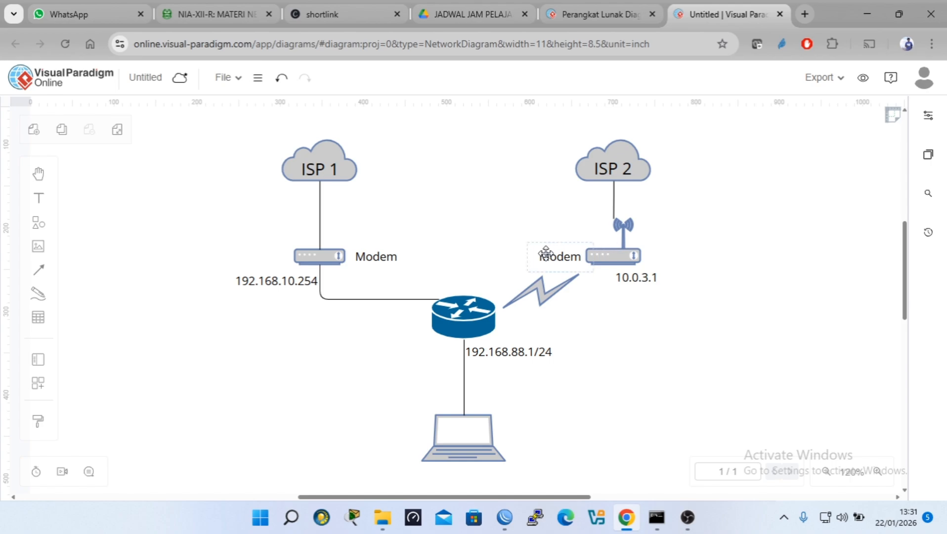
# - Switch to WinBox, open the wireless interfaces and enable wlan1
pyautogui.click(505, 518)
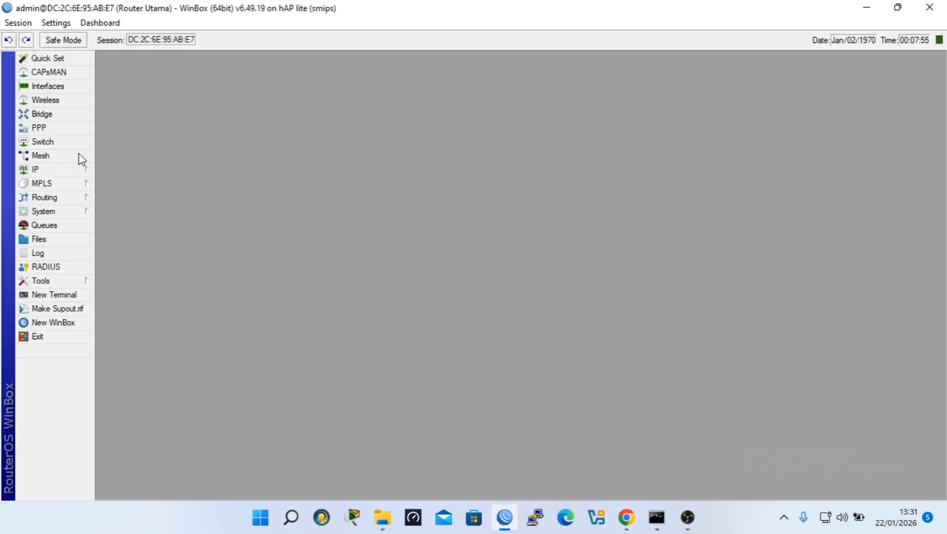
pyautogui.click(49, 100)
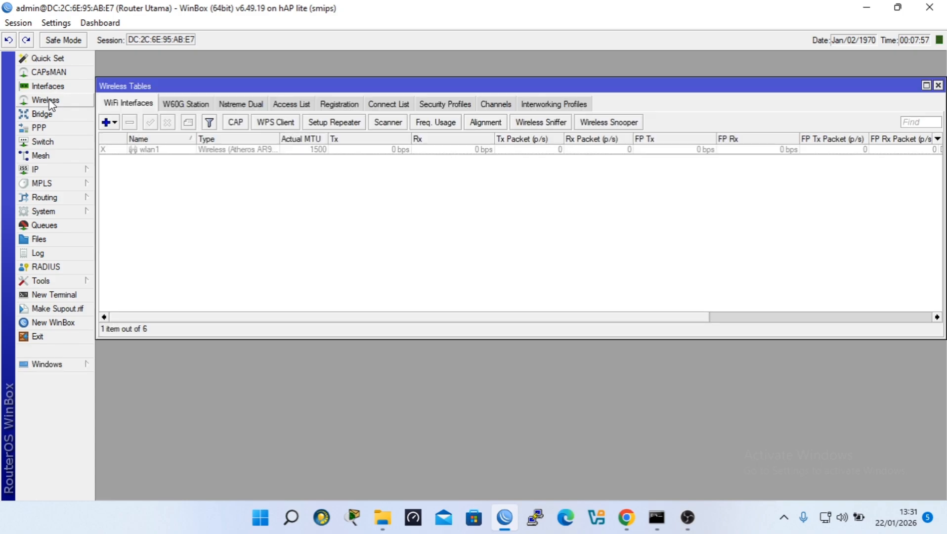
pyautogui.click(168, 150)
pyautogui.click(150, 123)
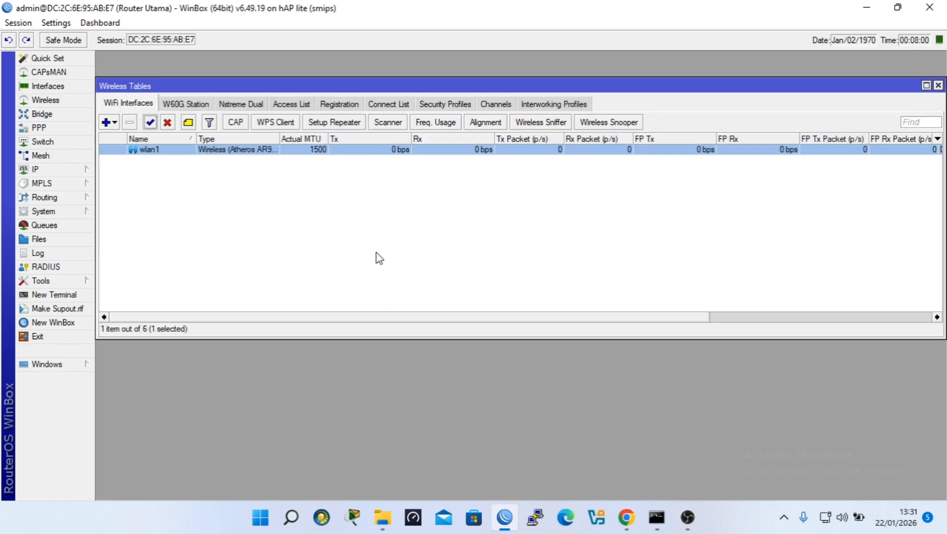
# - Scan from wlan1 and connect it to the SMK BINA RAHAYU network, then confirm the interface settings
pyautogui.doubleClick(182, 151)
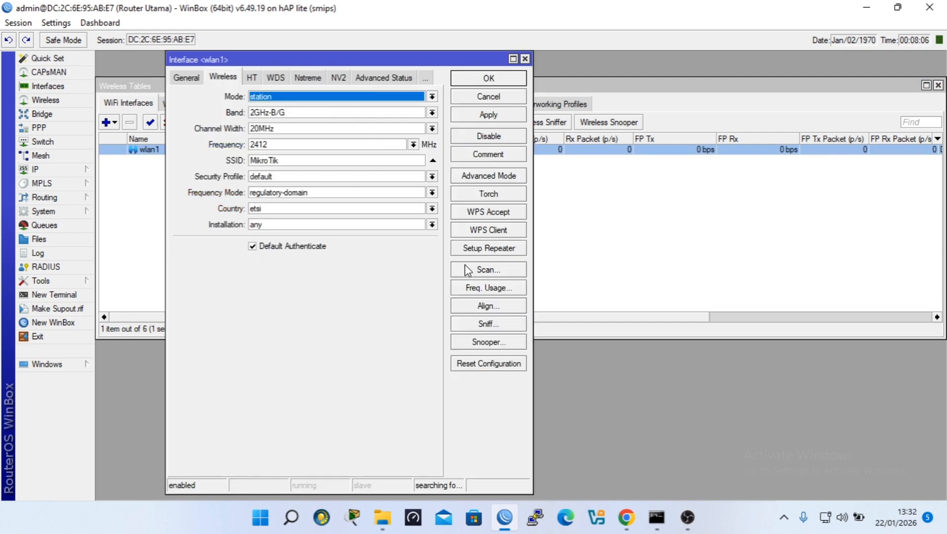
pyautogui.click(478, 271)
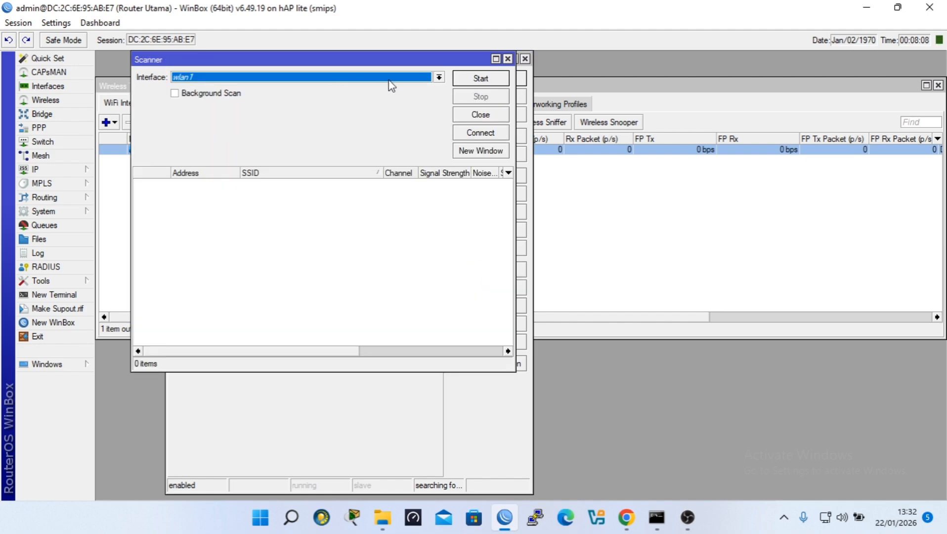
pyautogui.click(492, 83)
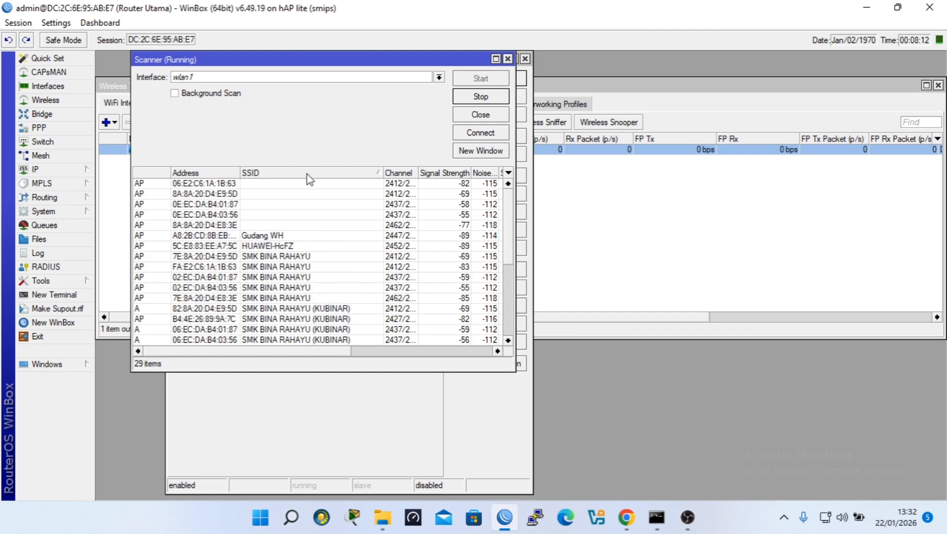
pyautogui.click(351, 277)
pyautogui.click(352, 287)
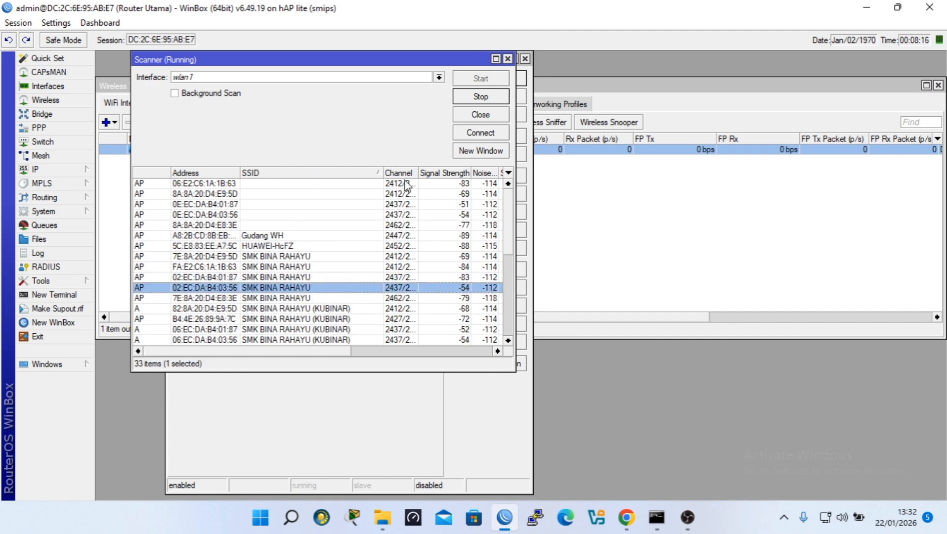
pyautogui.click(472, 133)
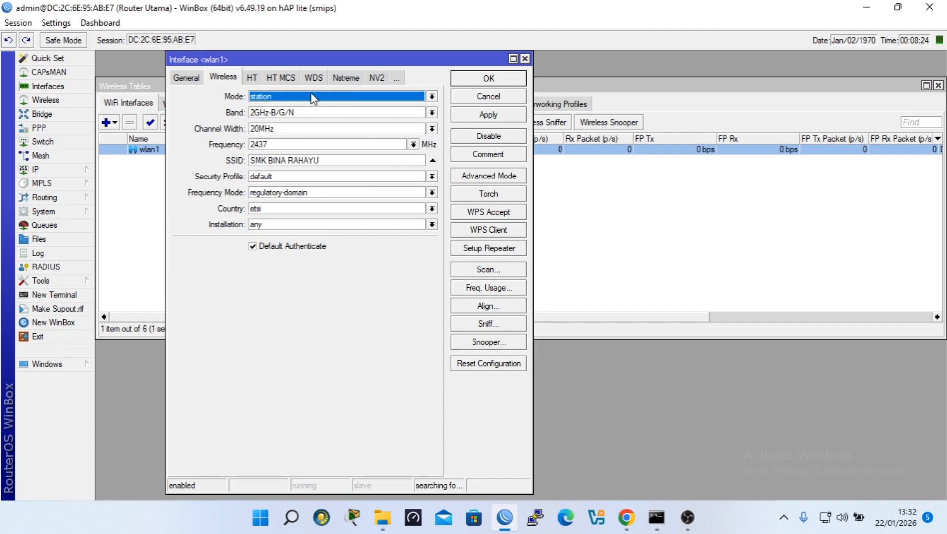
pyautogui.click(488, 79)
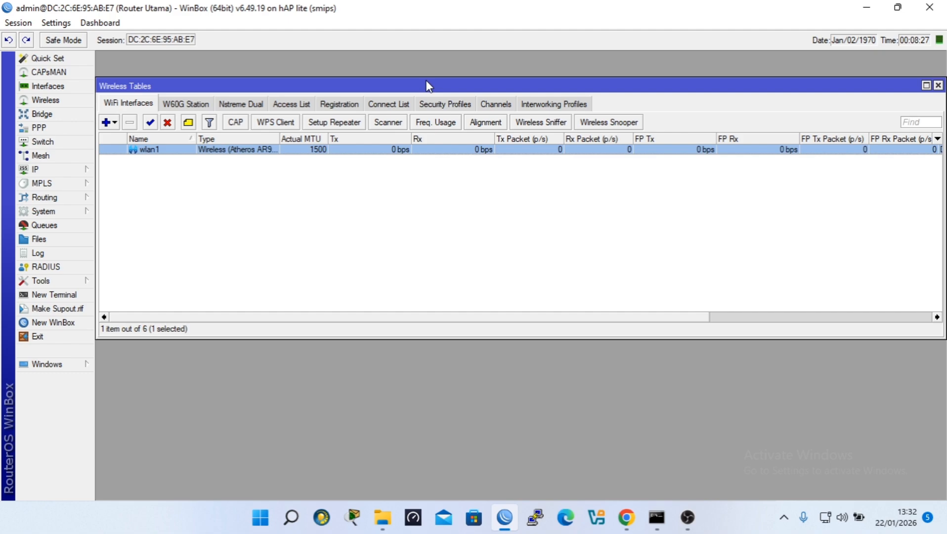
# - Set the default security profile to dynamic keys with WPA PSK and WPA2 PSK, enter both Wi-Fi pre-shared keys, then close the wireless window
pyautogui.click(438, 106)
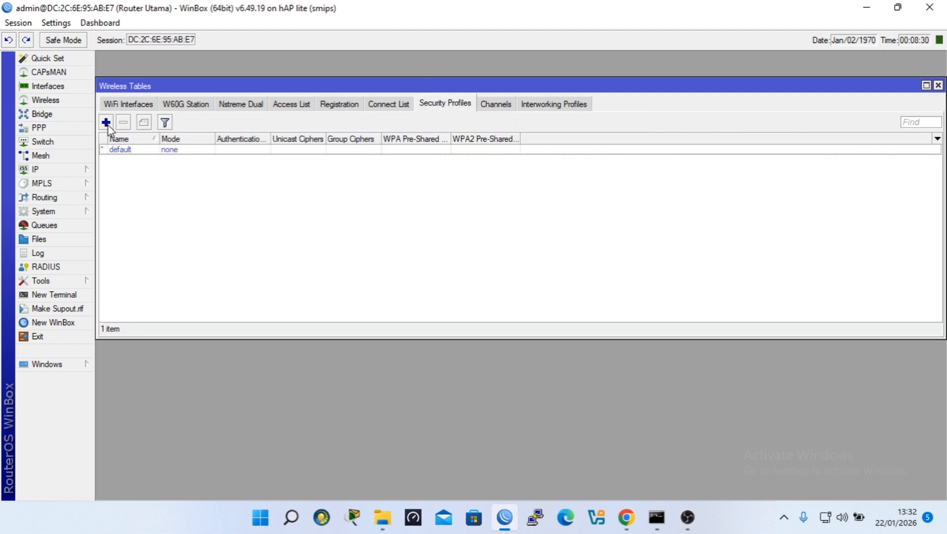
pyautogui.doubleClick(144, 149)
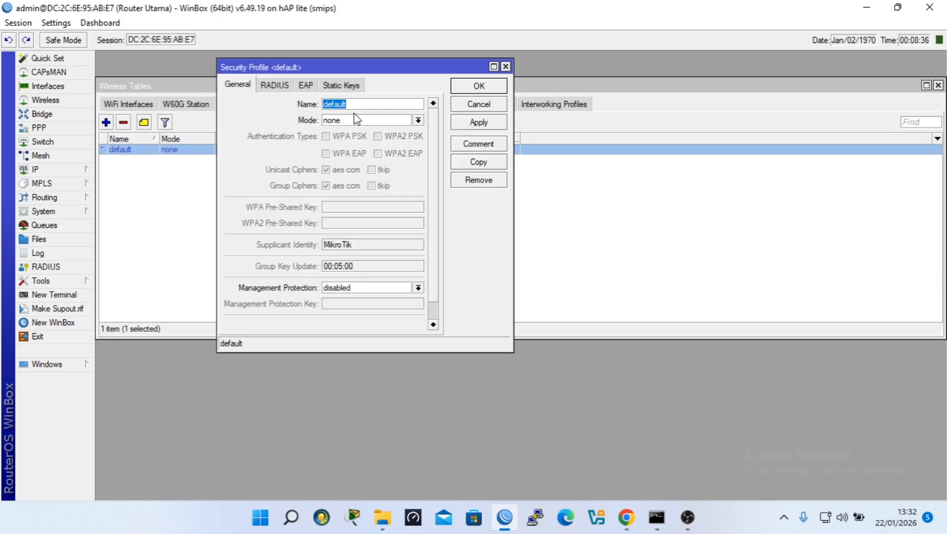
pyautogui.click(359, 122)
pyautogui.click(346, 130)
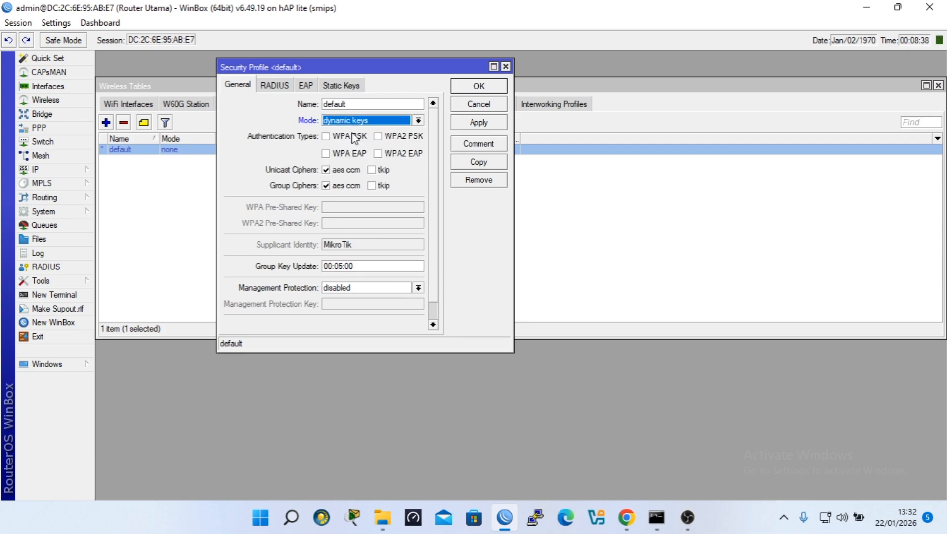
pyautogui.click(342, 137)
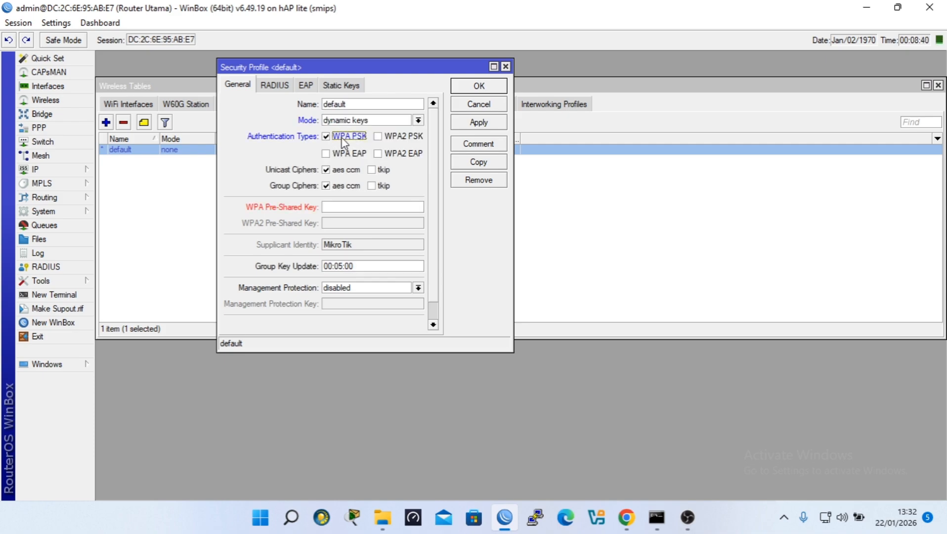
pyautogui.click(394, 138)
pyautogui.click(383, 210)
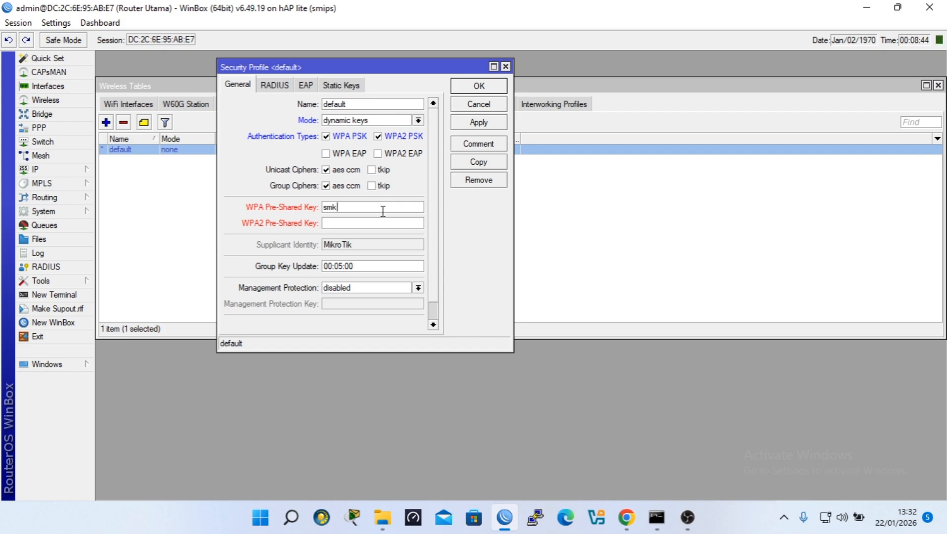
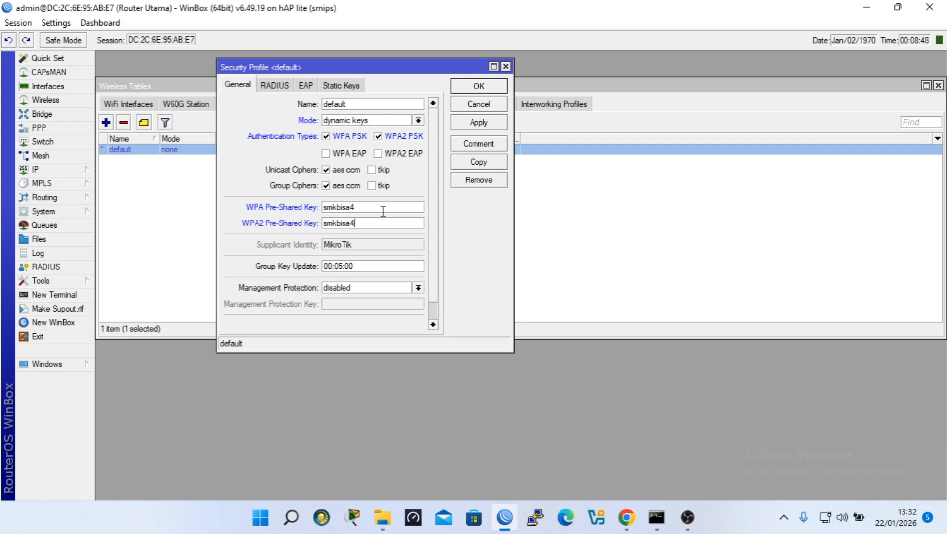
pyautogui.click(475, 89)
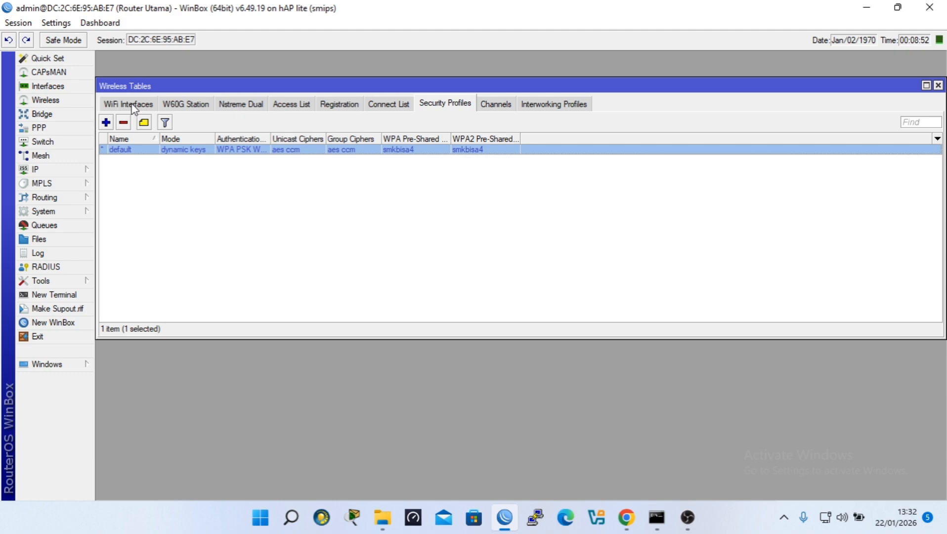
pyautogui.click(132, 108)
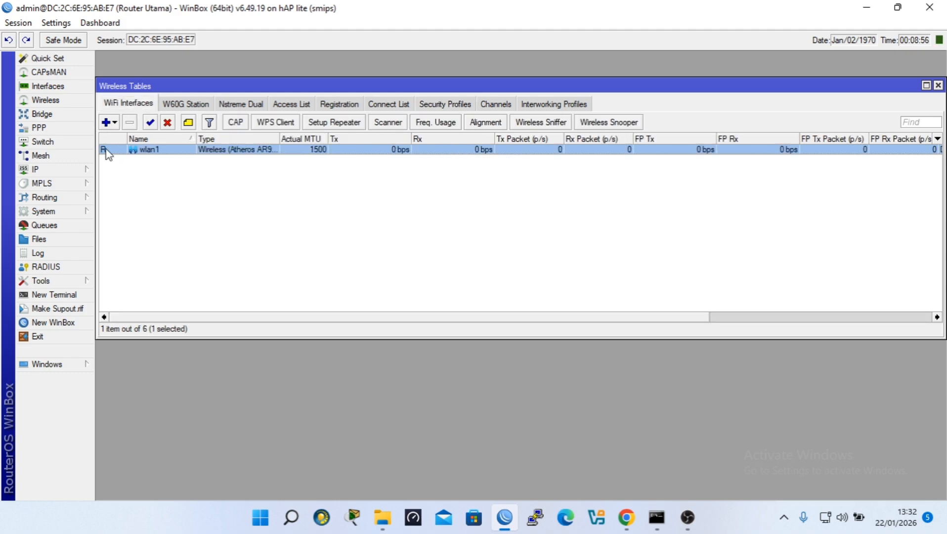
pyautogui.click(938, 86)
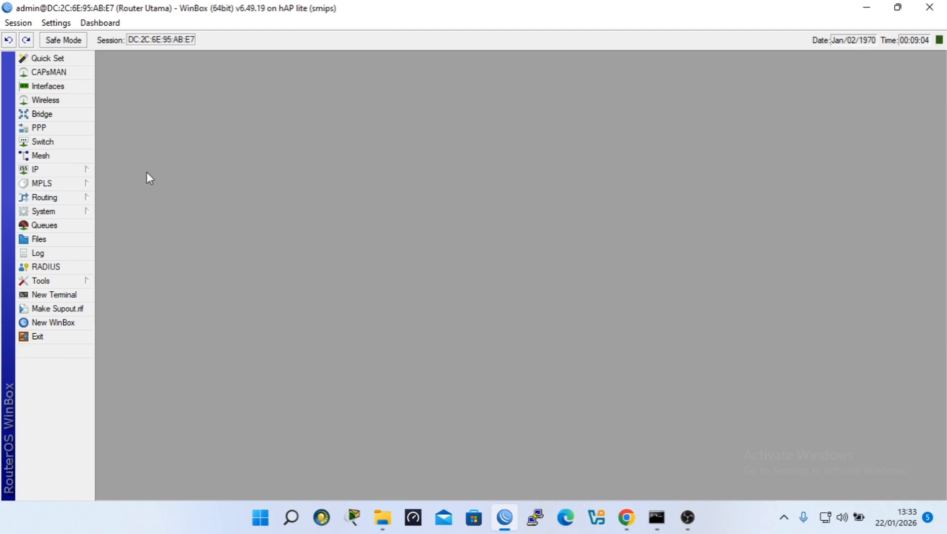
# - Add a DHCP client on wlan1 with Add Default Route set to no
pyautogui.click(70, 173)
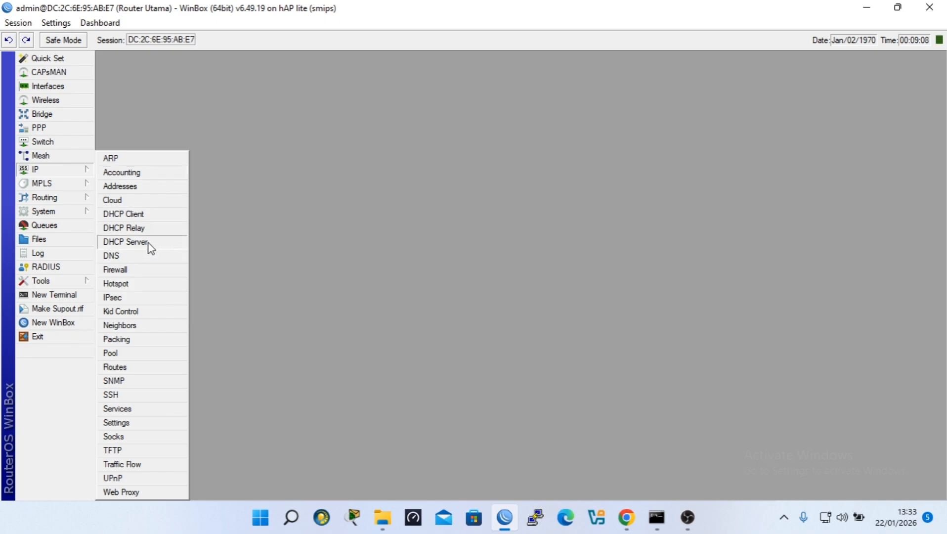
pyautogui.click(149, 215)
pyautogui.click(385, 174)
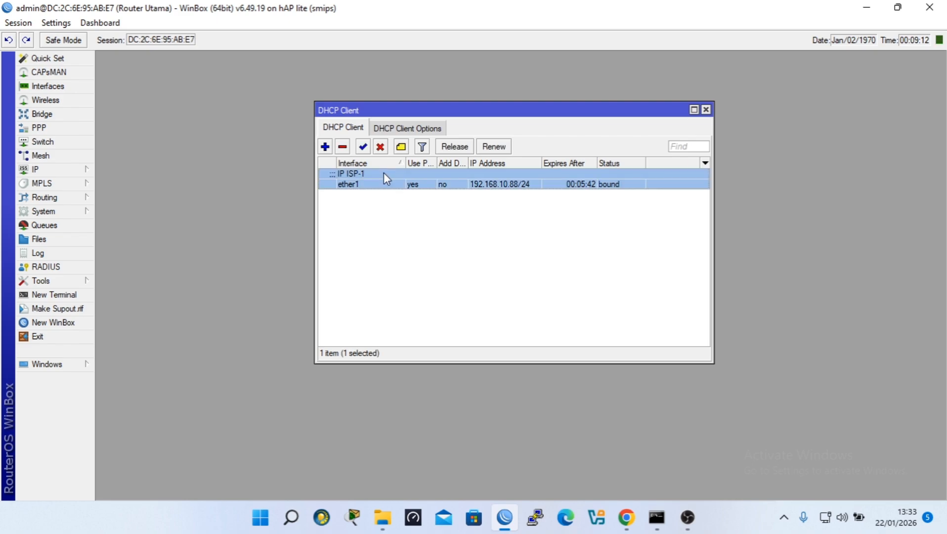
pyautogui.click(325, 146)
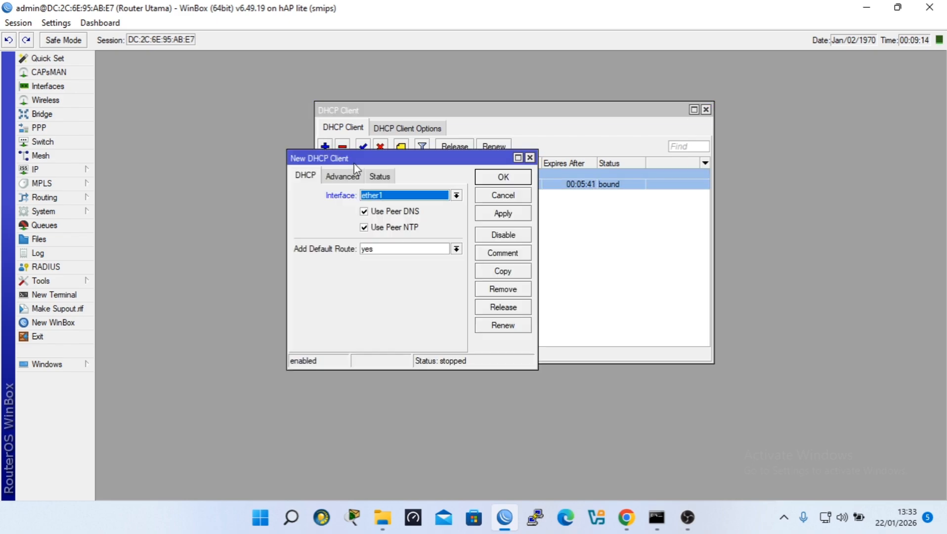
pyautogui.click(406, 197)
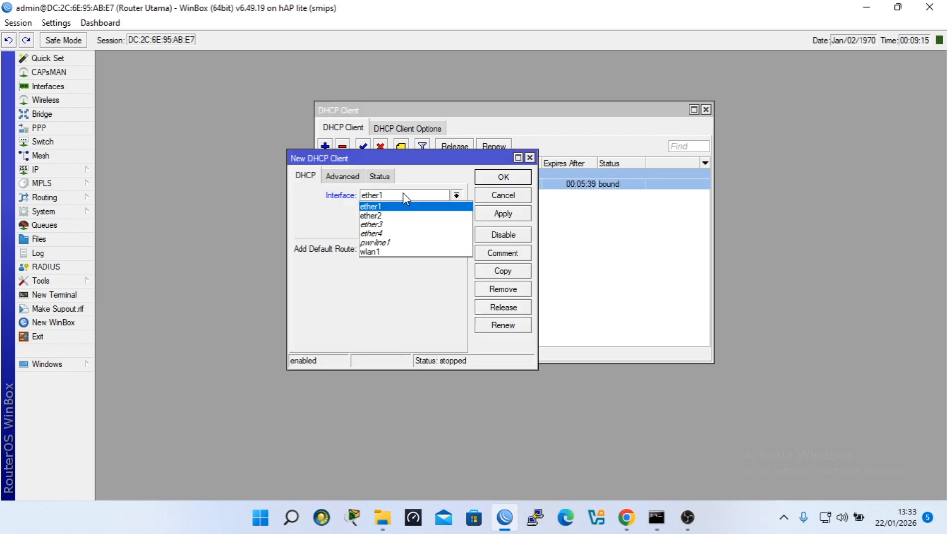
pyautogui.click(388, 253)
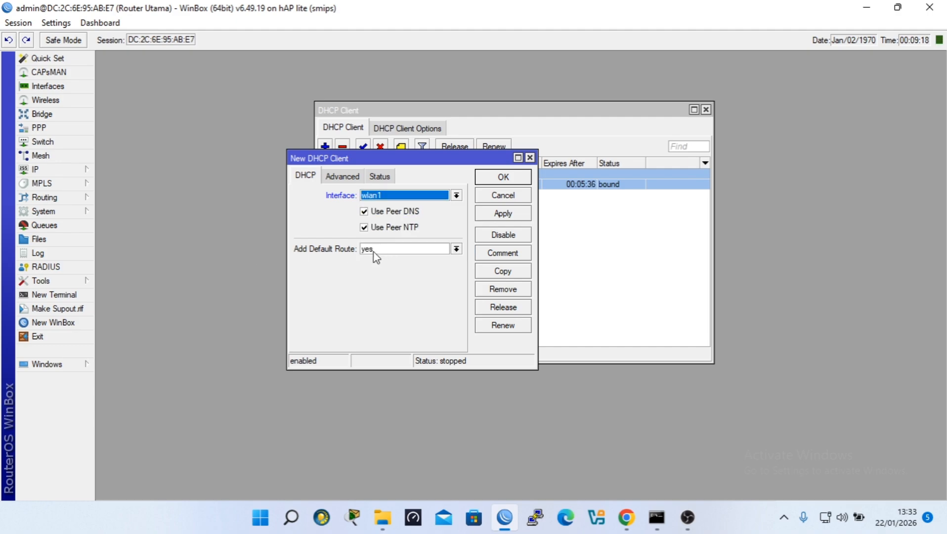
pyautogui.click(380, 254)
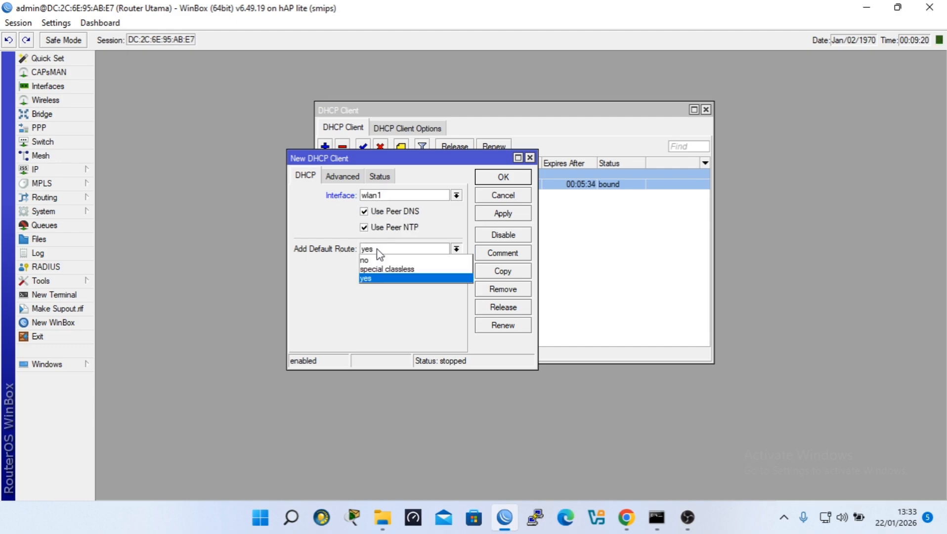
pyautogui.click(382, 258)
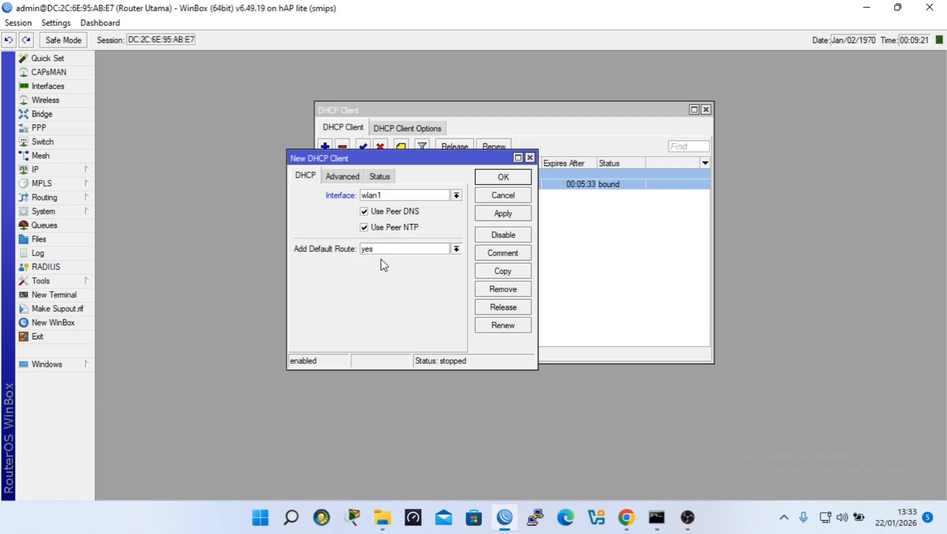
pyautogui.click(496, 178)
# - Comment the wlan1 DHCP client as IP ISP 2
pyautogui.click(433, 195)
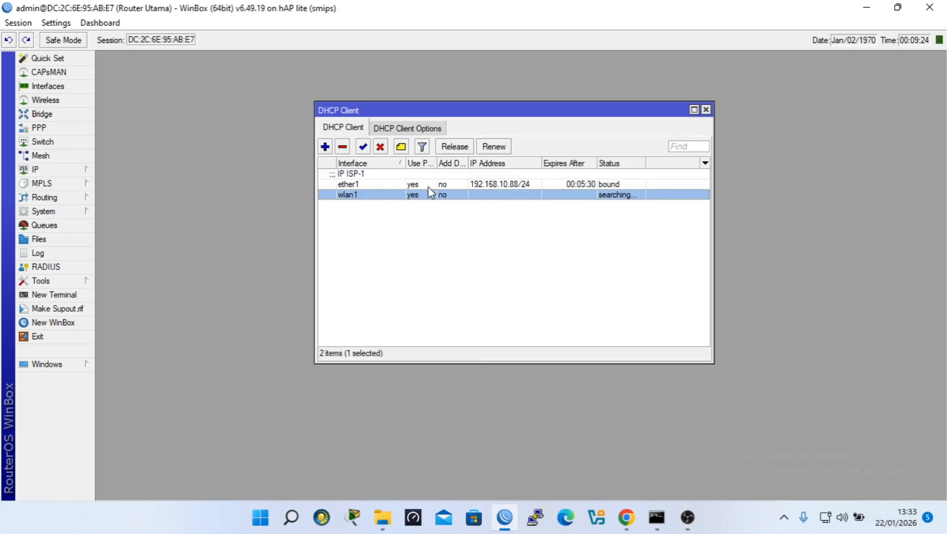
pyautogui.click(401, 147)
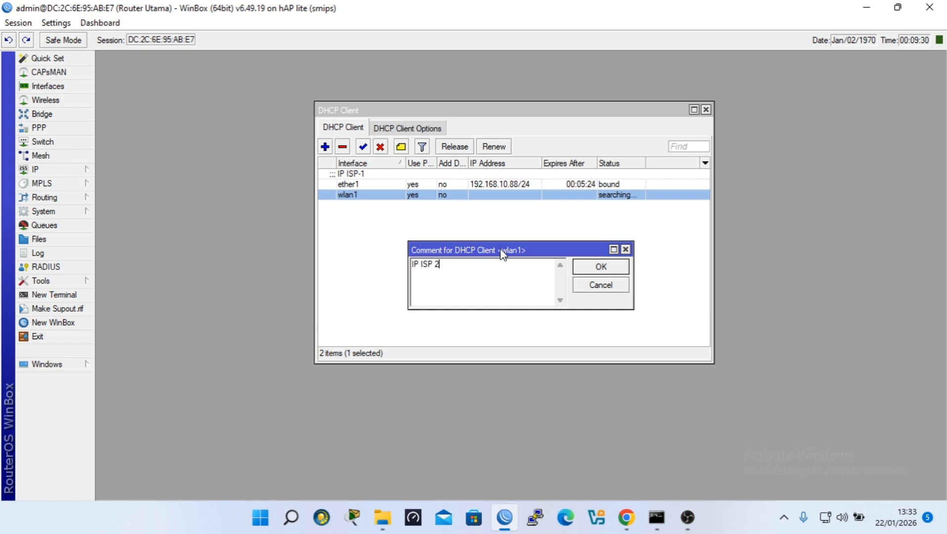
pyautogui.press('Return')
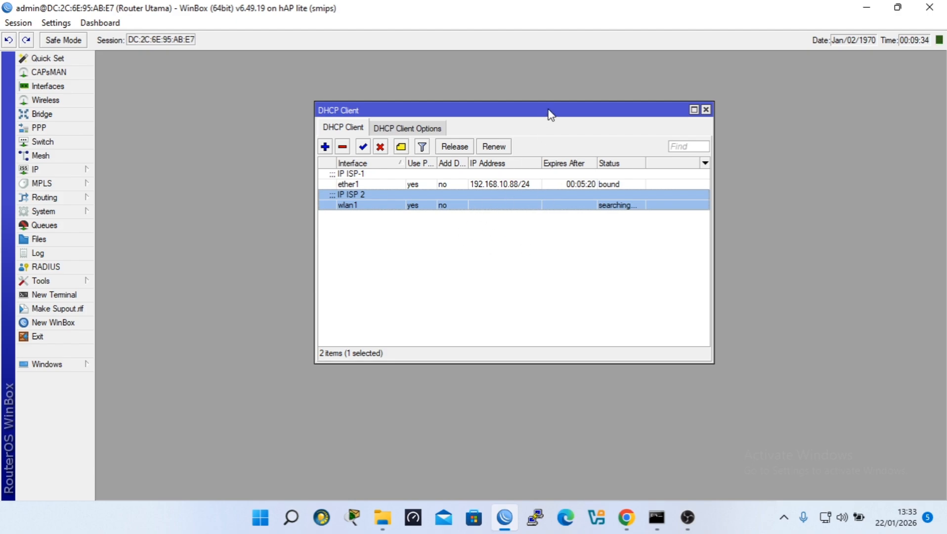
pyautogui.moveTo(549, 110); pyautogui.dragTo(663, 60)
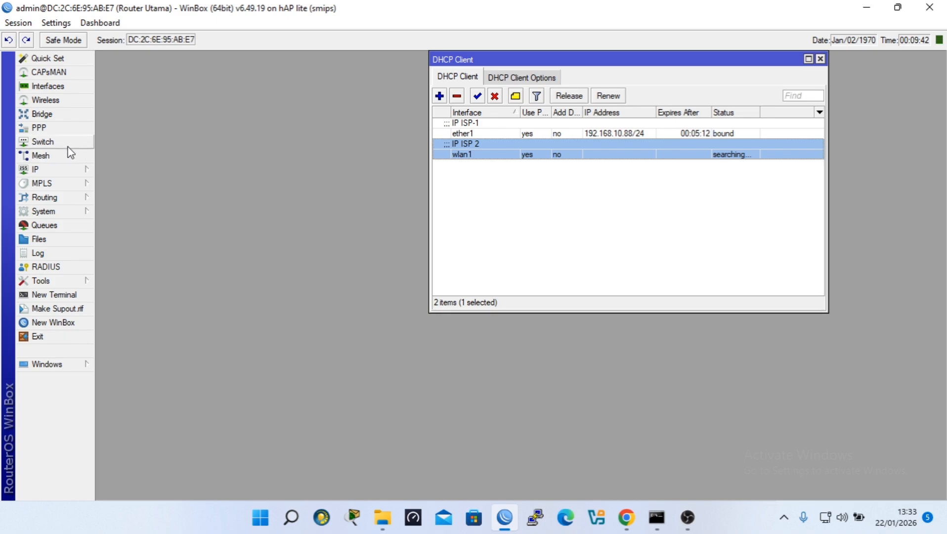
# - Add a srcnat NAT rule with out interface wlan1 and action masquerade
pyautogui.click(49, 168)
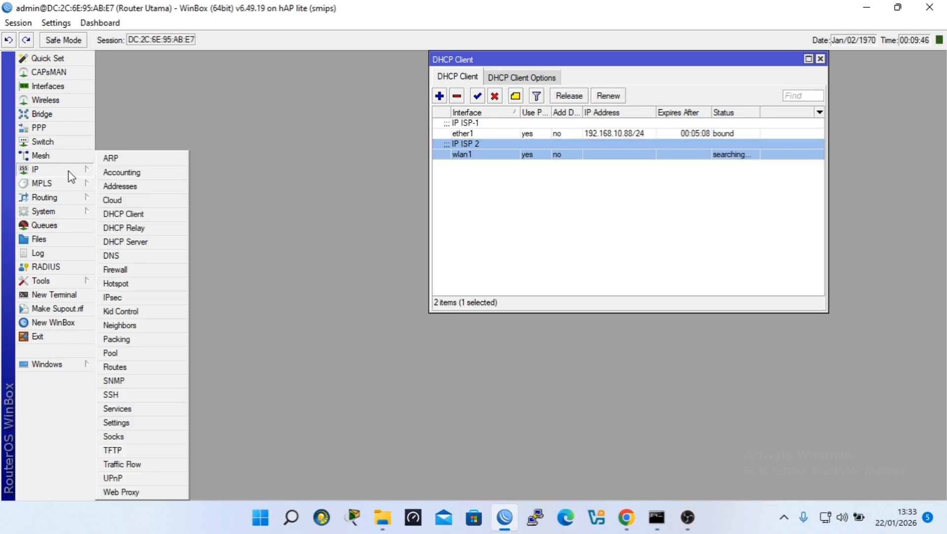
pyautogui.click(129, 271)
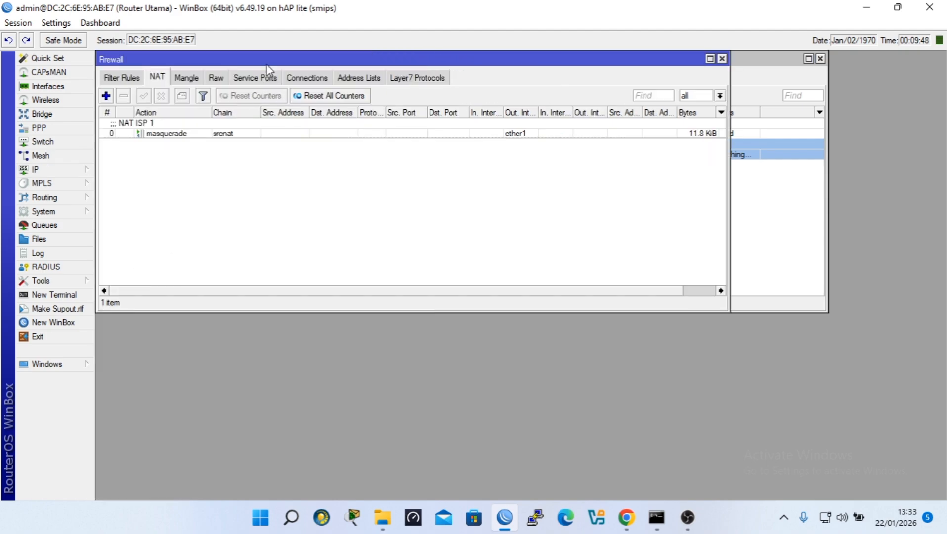
pyautogui.moveTo(266, 64); pyautogui.dragTo(297, 151)
pyautogui.click(136, 184)
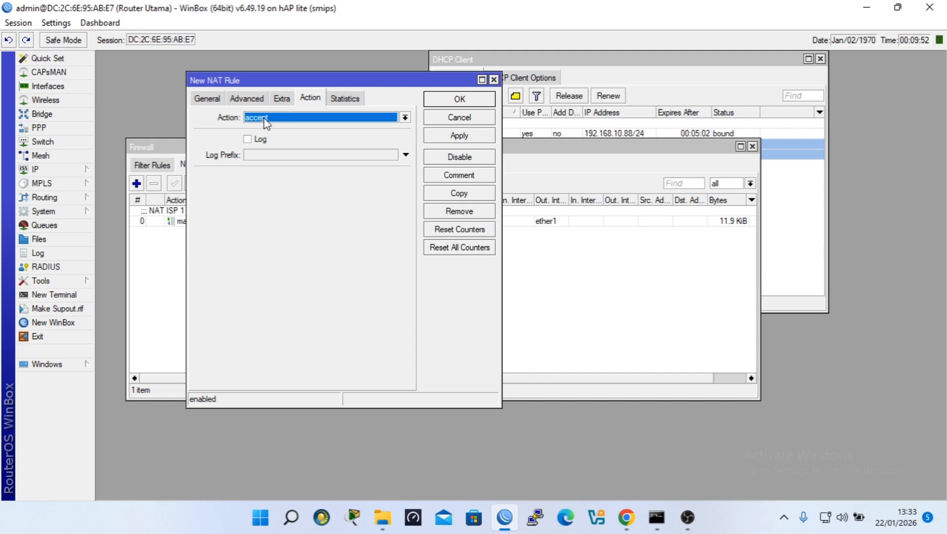
pyautogui.click(211, 100)
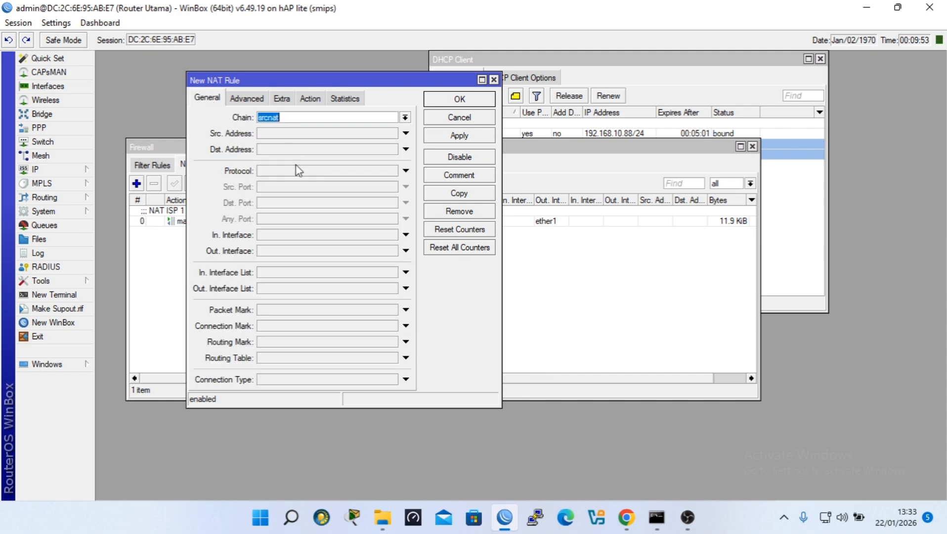
pyautogui.click(267, 286)
pyautogui.click(282, 287)
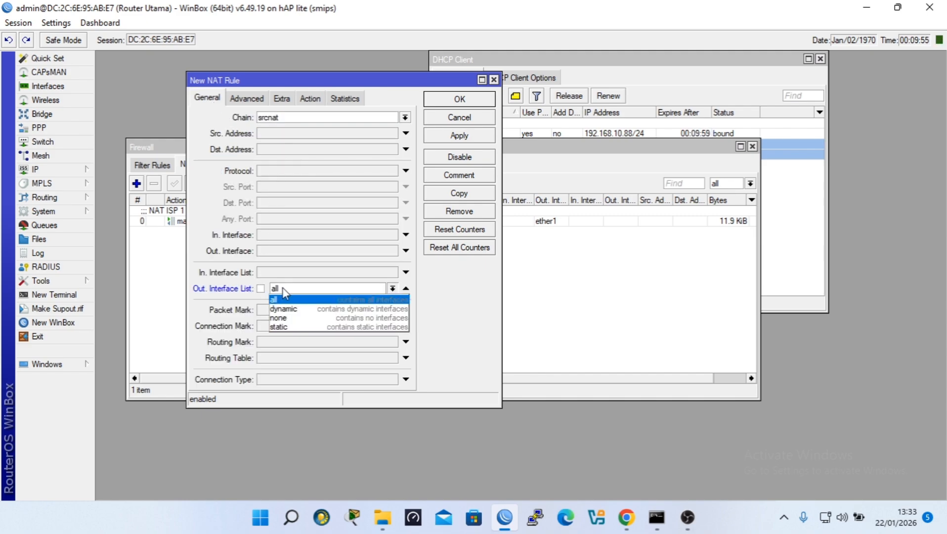
pyautogui.click(407, 299)
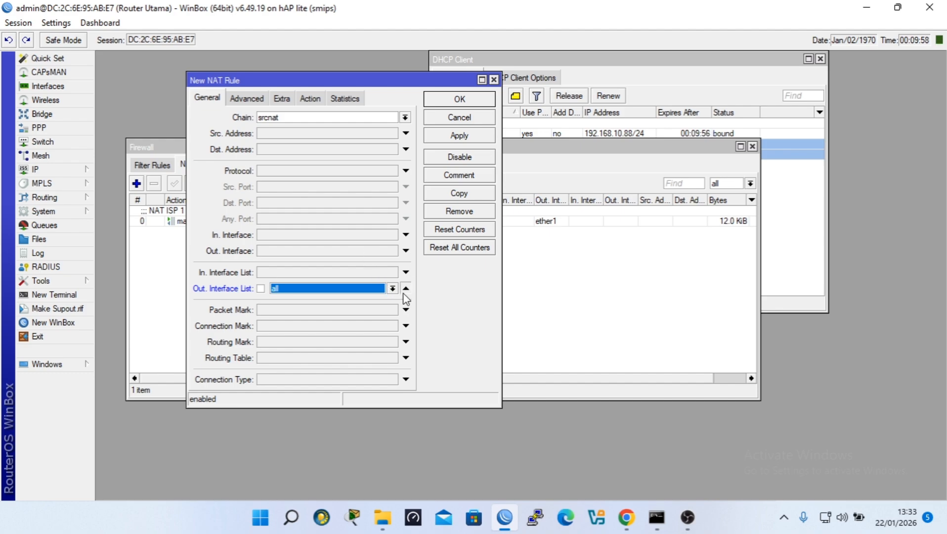
pyautogui.click(382, 250)
pyautogui.click(392, 250)
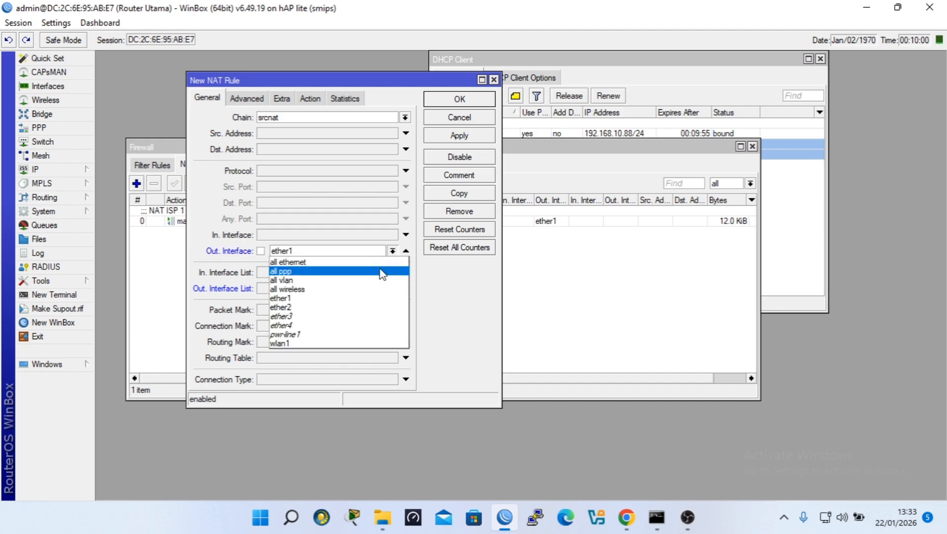
pyautogui.click(356, 343)
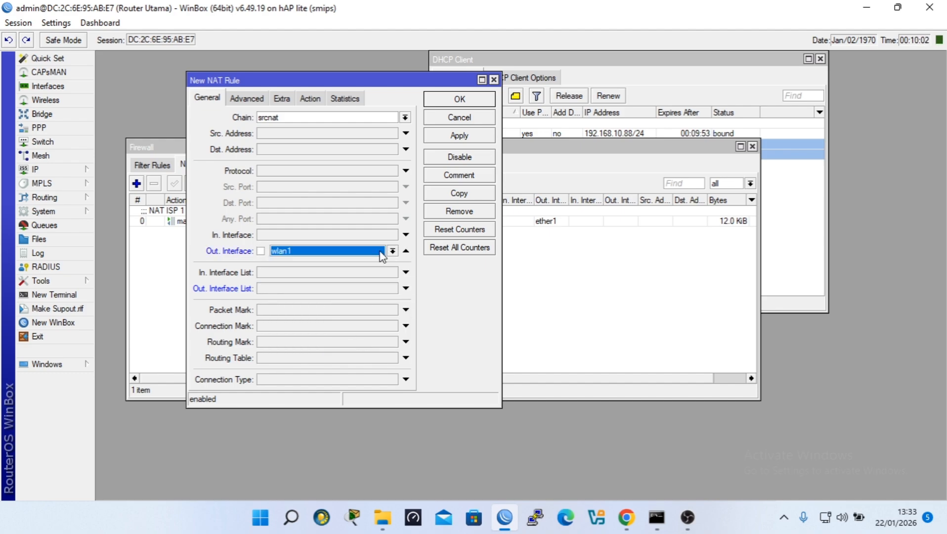
pyautogui.click(301, 99)
pyautogui.click(296, 117)
pyautogui.click(283, 184)
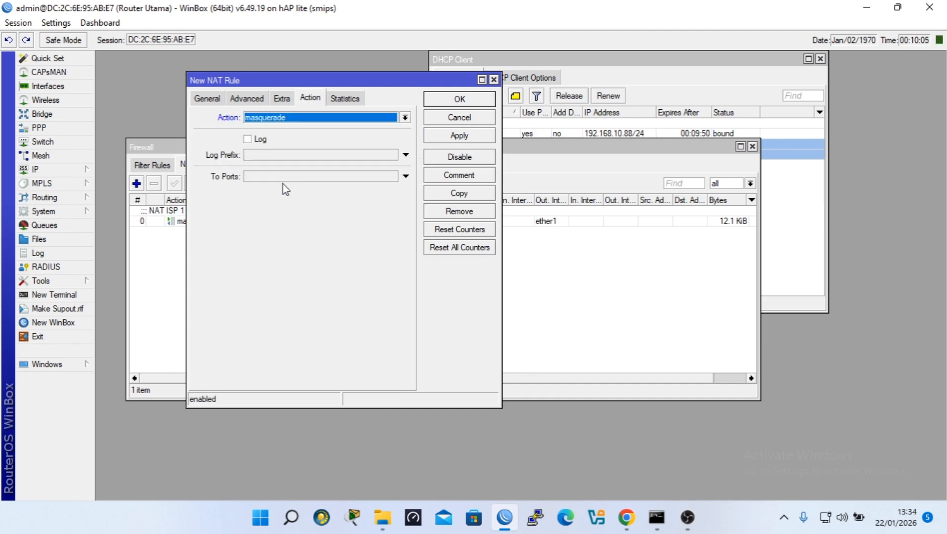
pyautogui.click(448, 101)
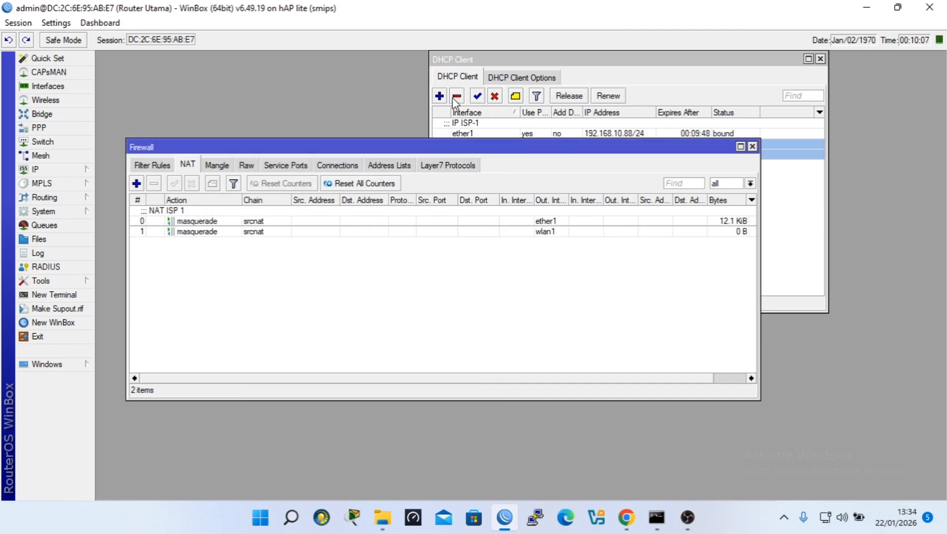
# - Comment the wlan1 masquerade rule as NAT ISP 2 and close the Firewall window
pyautogui.click(296, 233)
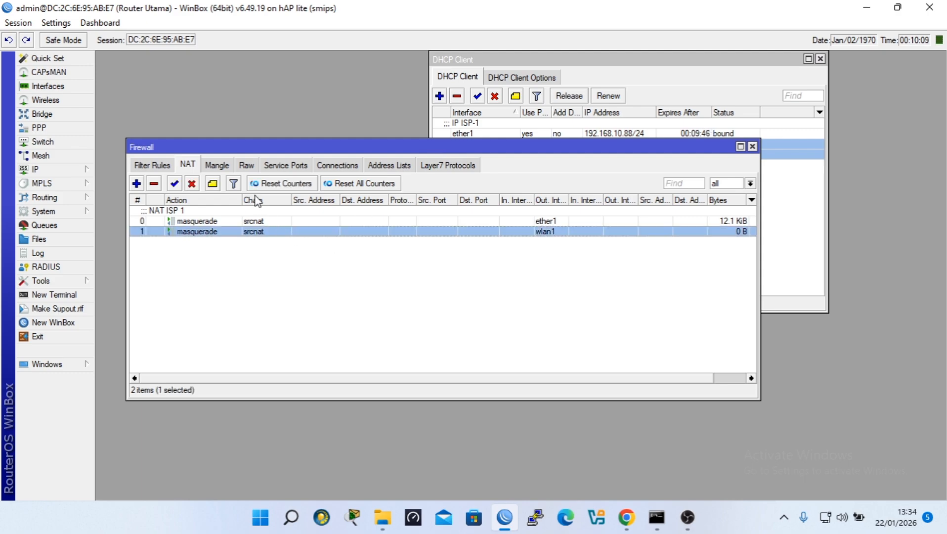
pyautogui.click(213, 185)
pyautogui.write('NAT ISP 2')
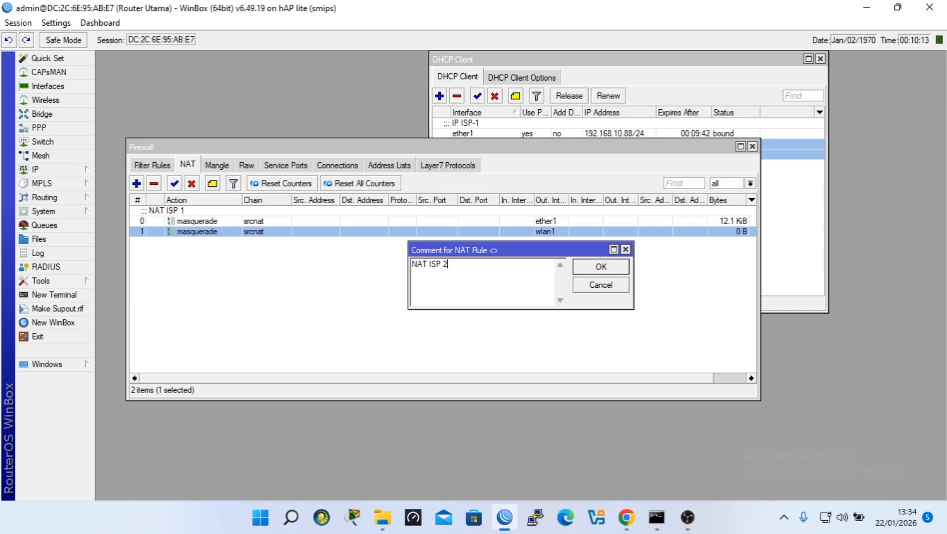
pyautogui.press('Return')
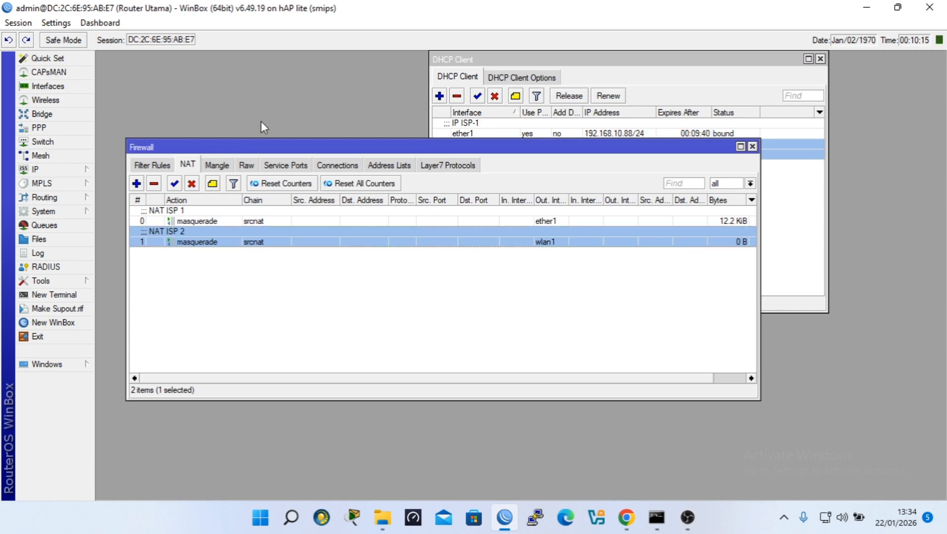
pyautogui.moveTo(265, 147); pyautogui.dragTo(258, 213)
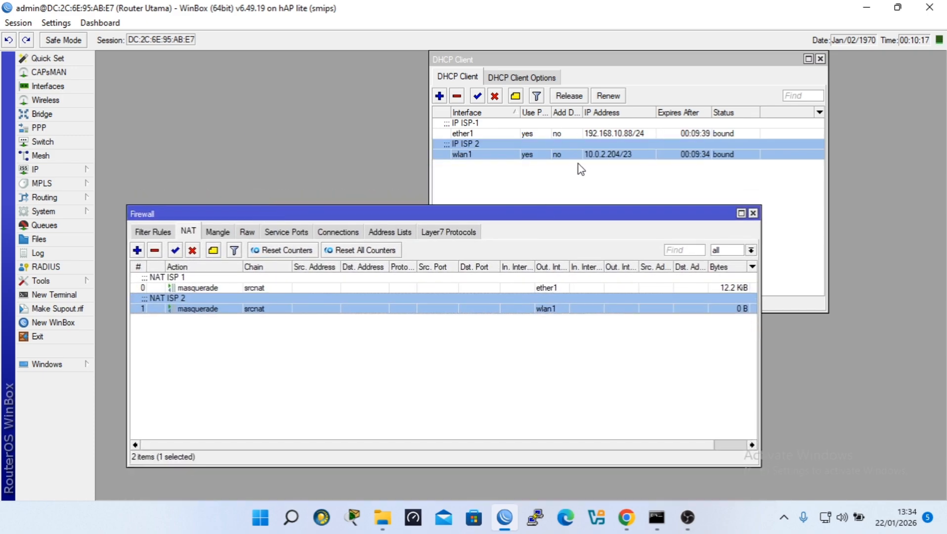
pyautogui.click(753, 214)
# - Switch to the network topology diagram in the browser to review the ISP addresses, then return to WinBox
pyautogui.moveTo(565, 68); pyautogui.dragTo(473, 69)
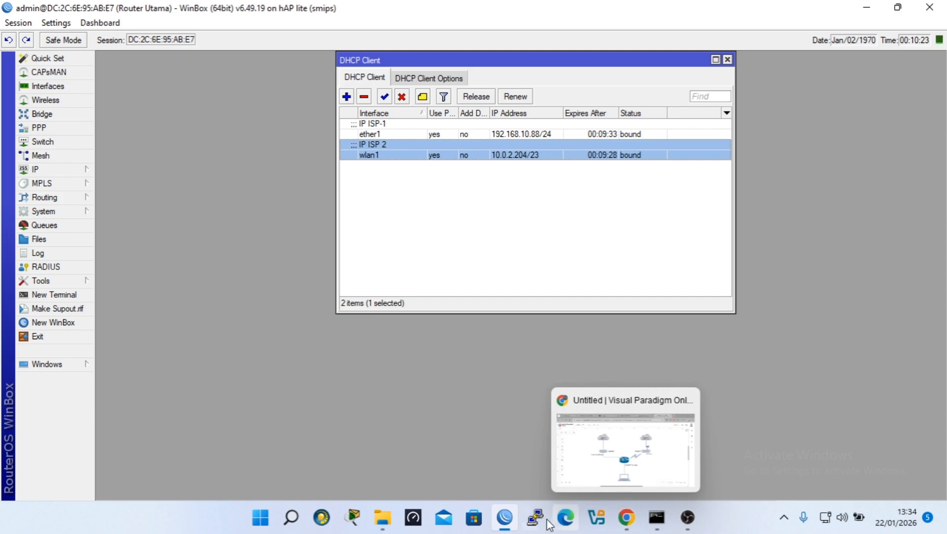
pyautogui.moveTo(517, 524)
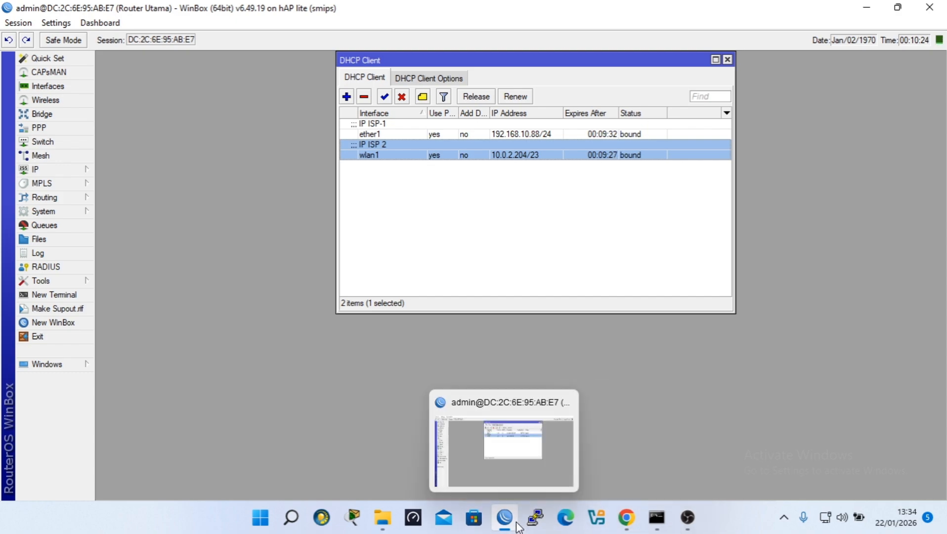
pyautogui.click(628, 518)
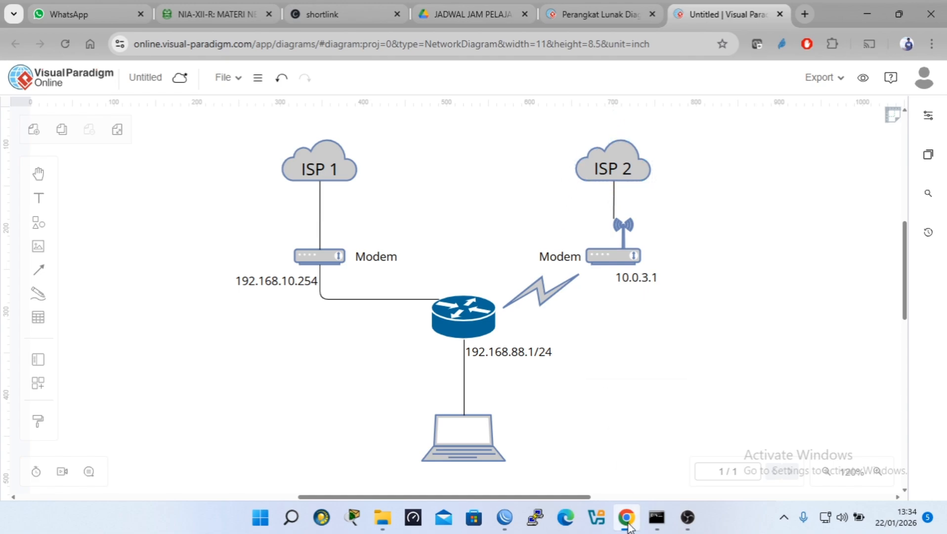
pyautogui.click(505, 517)
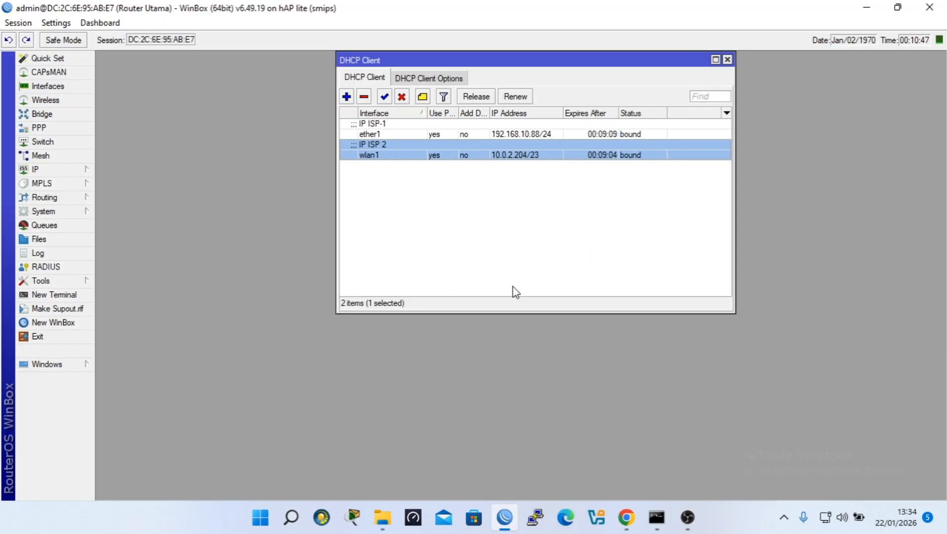
# - Close the DHCP Client window and add a default route 0.0.0.0/0 with gateway 192.168.10.254
pyautogui.click(730, 60)
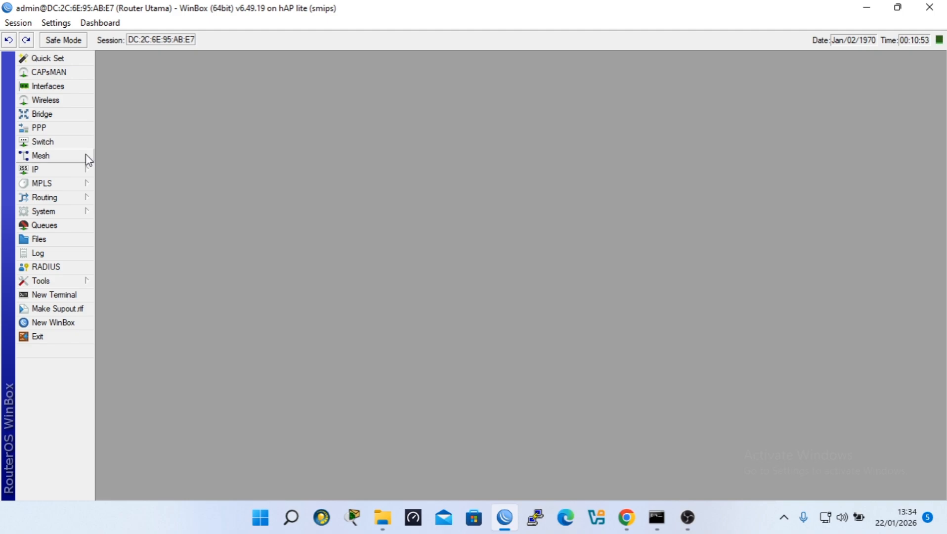
pyautogui.click(58, 173)
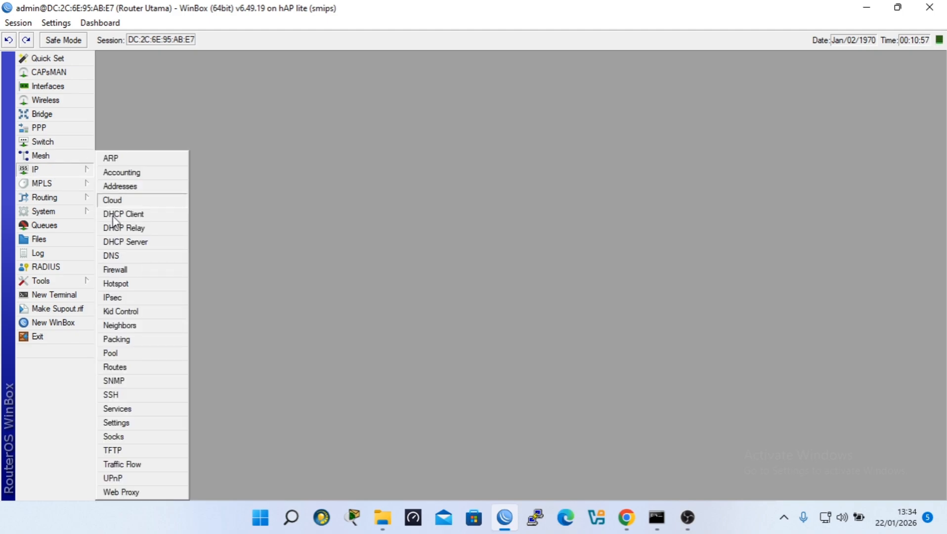
pyautogui.click(132, 367)
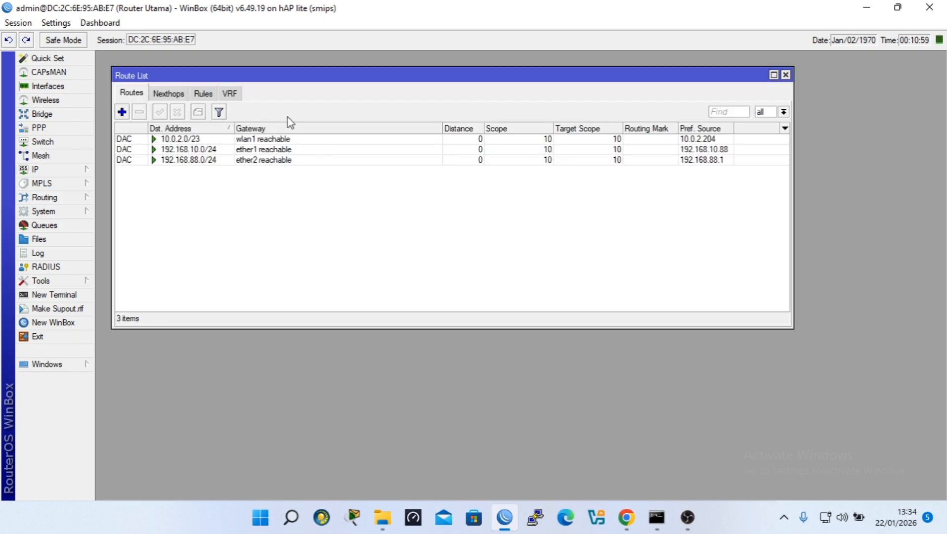
pyautogui.moveTo(312, 83); pyautogui.dragTo(331, 139)
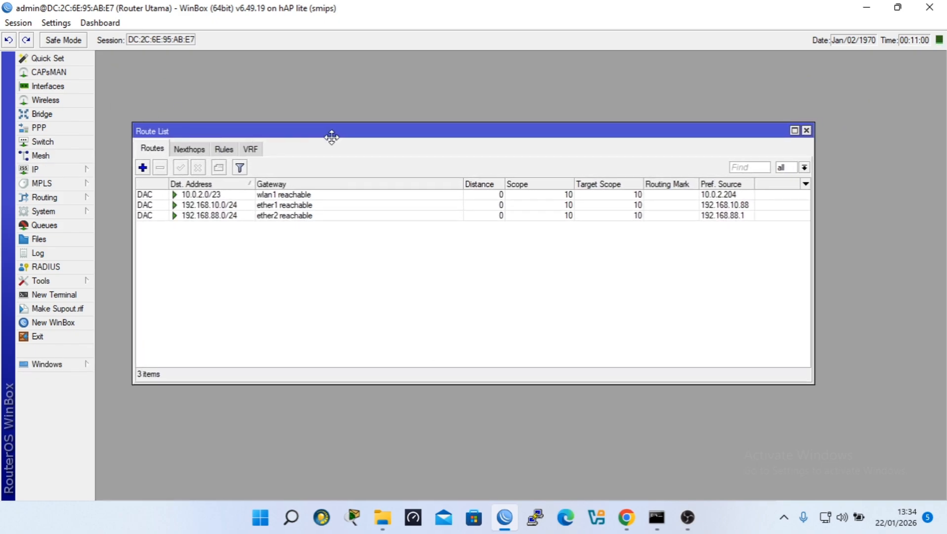
pyautogui.click(214, 197)
pyautogui.click(210, 216)
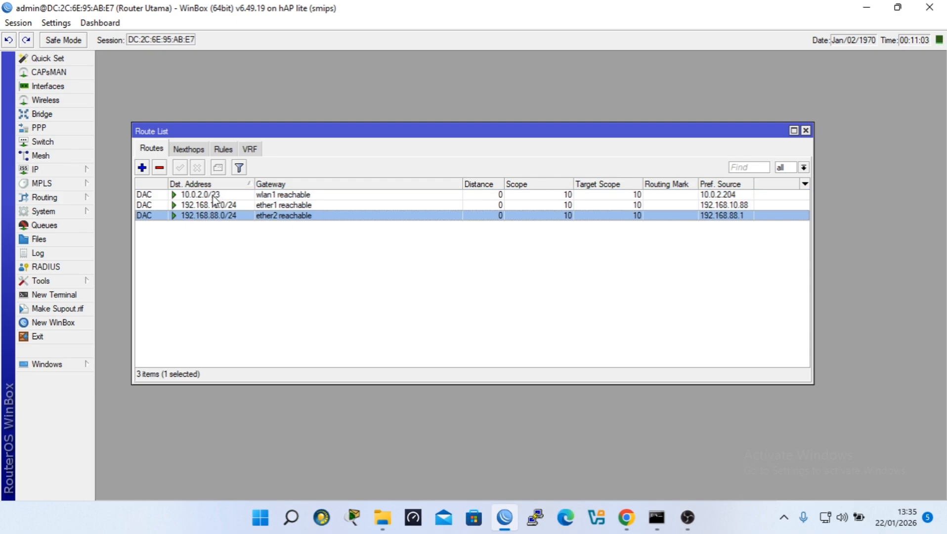
pyautogui.click(216, 196)
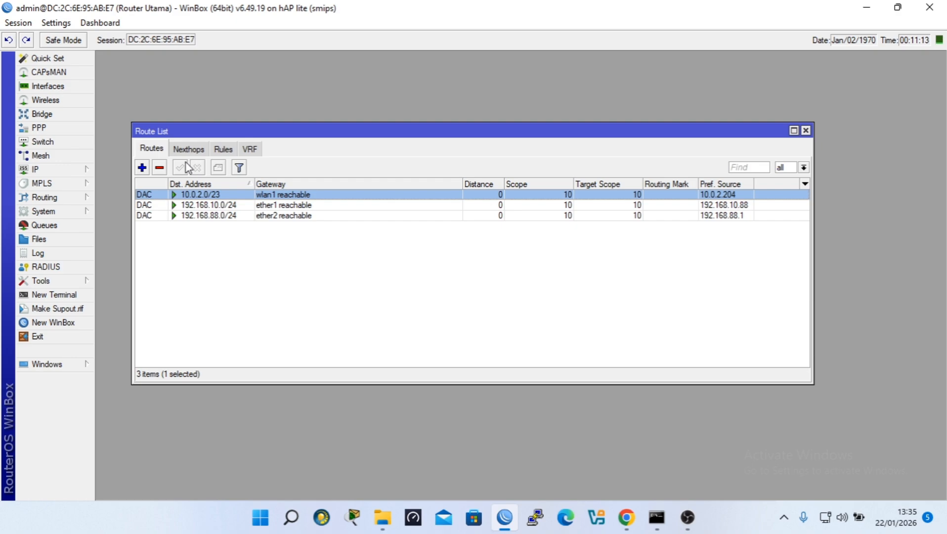
pyautogui.click(142, 168)
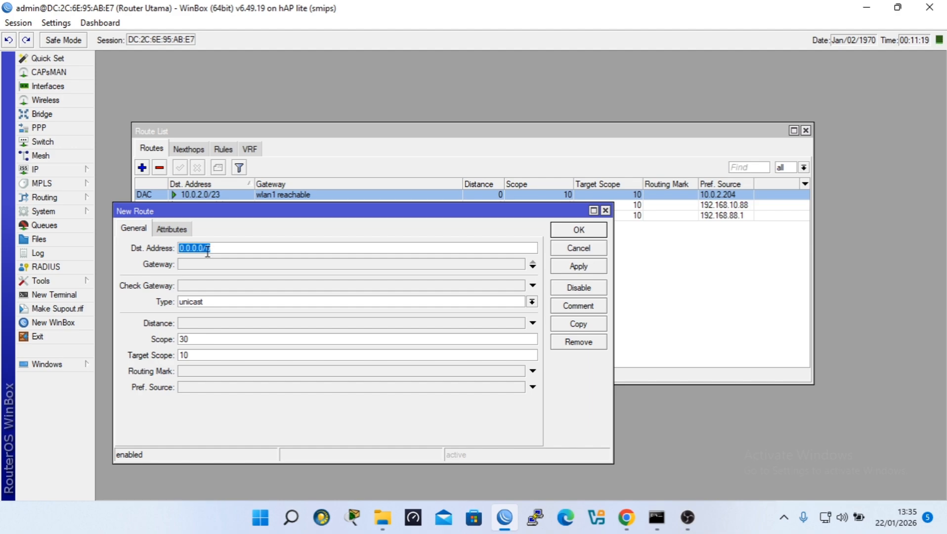
pyautogui.click(204, 268)
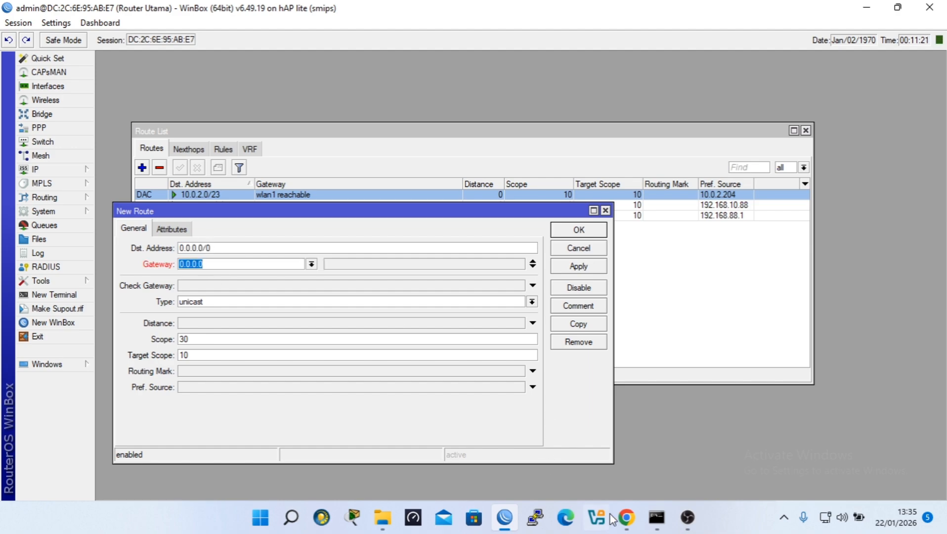
pyautogui.click(627, 519)
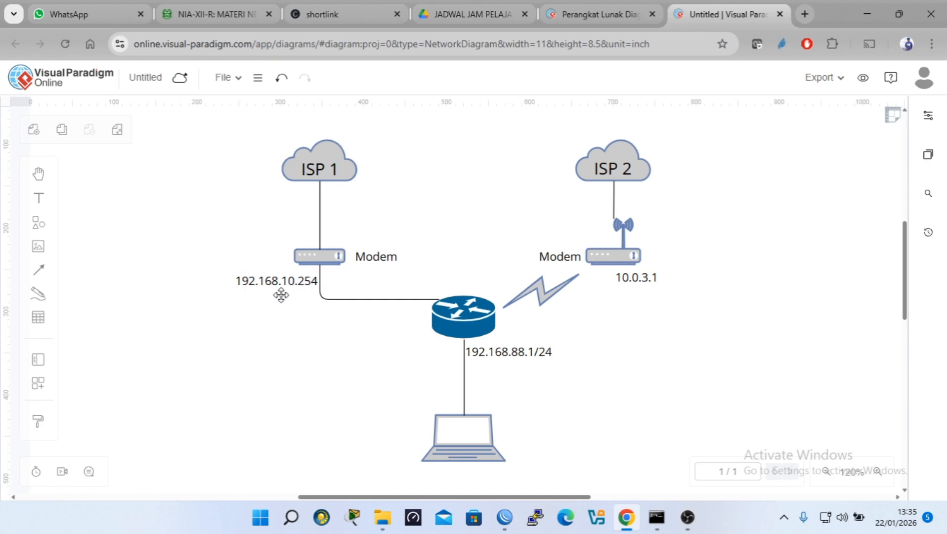
pyautogui.hotkey('alt', 'Tab')
pyautogui.doubleClick(237, 263)
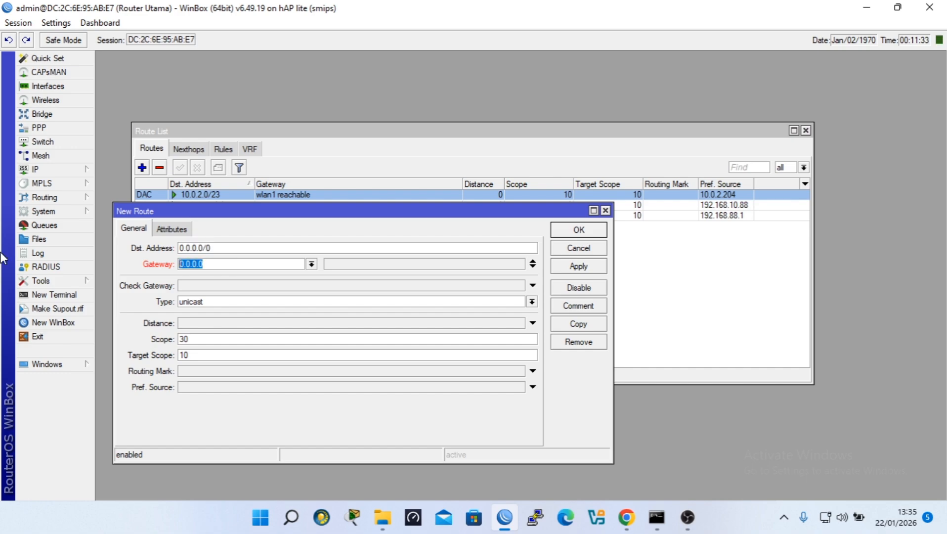
pyautogui.write('192.168')
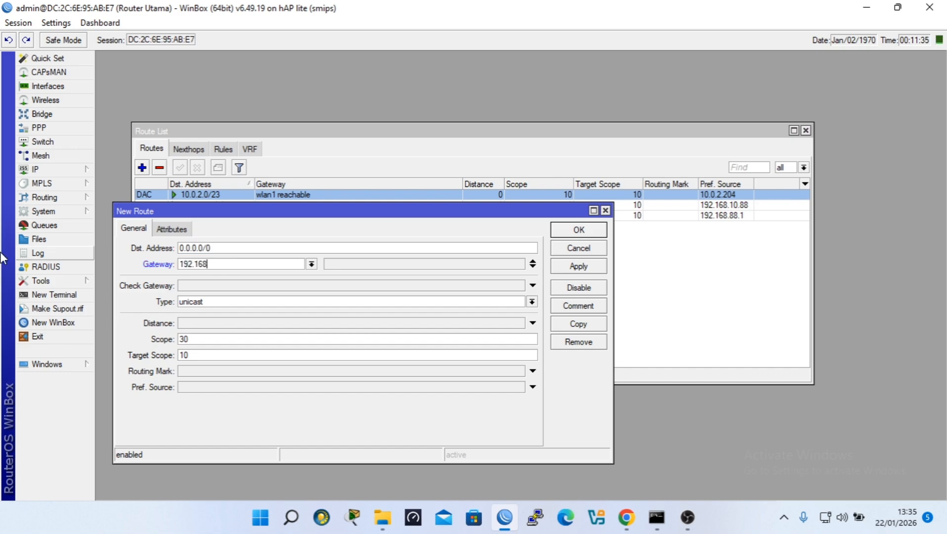
pyautogui.write('.10.254')
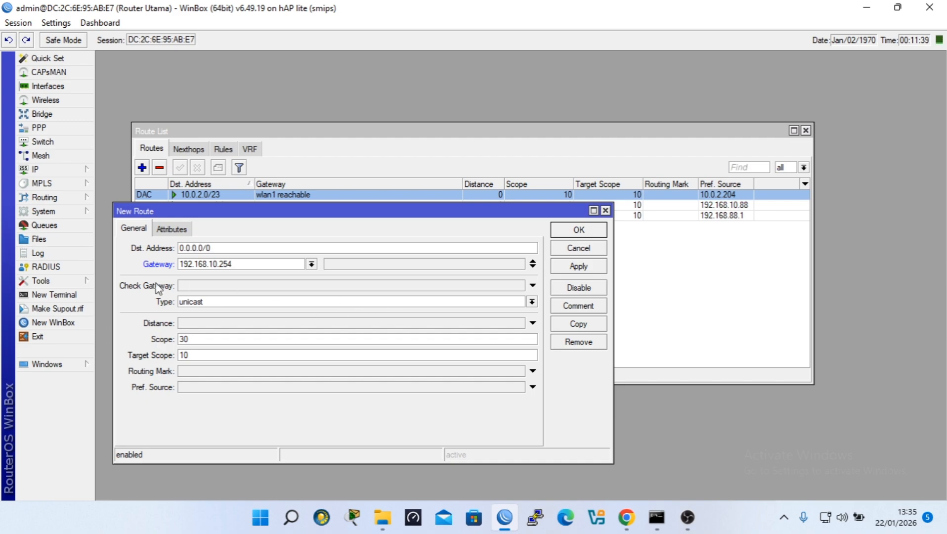
pyautogui.click(593, 230)
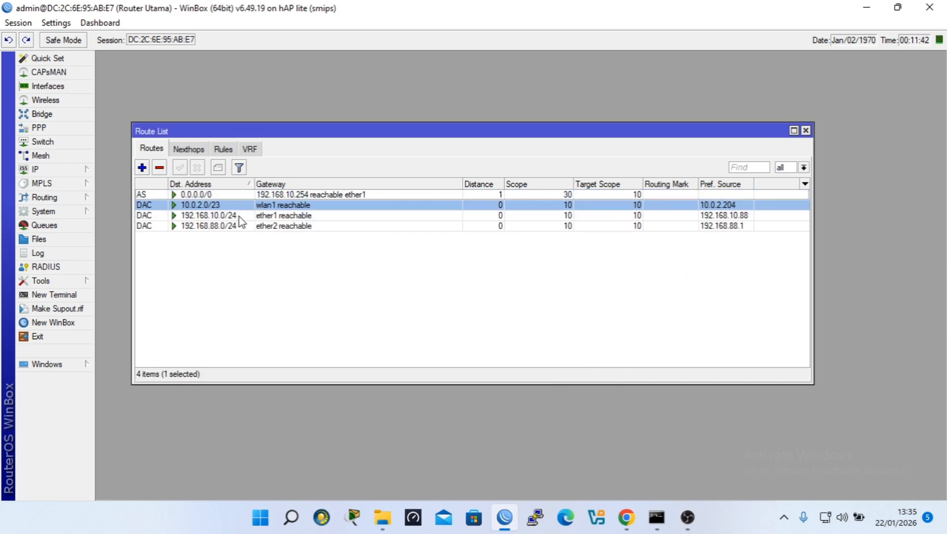
# - Check the ISP 2 modem address on the topology diagram, then add a second default route 0.0.0.0/0 with gateway 10.0.3.1
pyautogui.click(312, 194)
pyautogui.hotkey('alt', 'Tab')
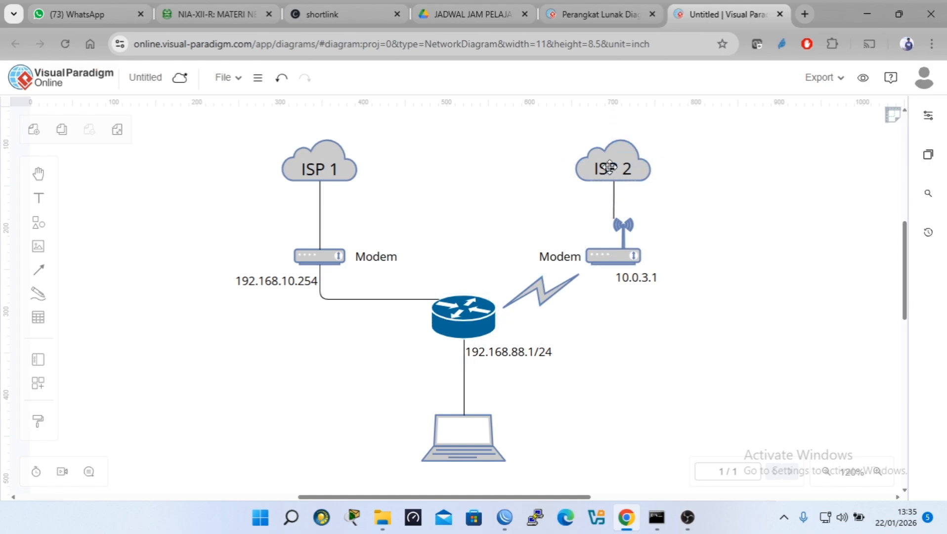
pyautogui.hotkey('alt', 'Tab')
pyautogui.hotkey('alt', 'Tab')
pyautogui.hotkey('alt', 'Tab')
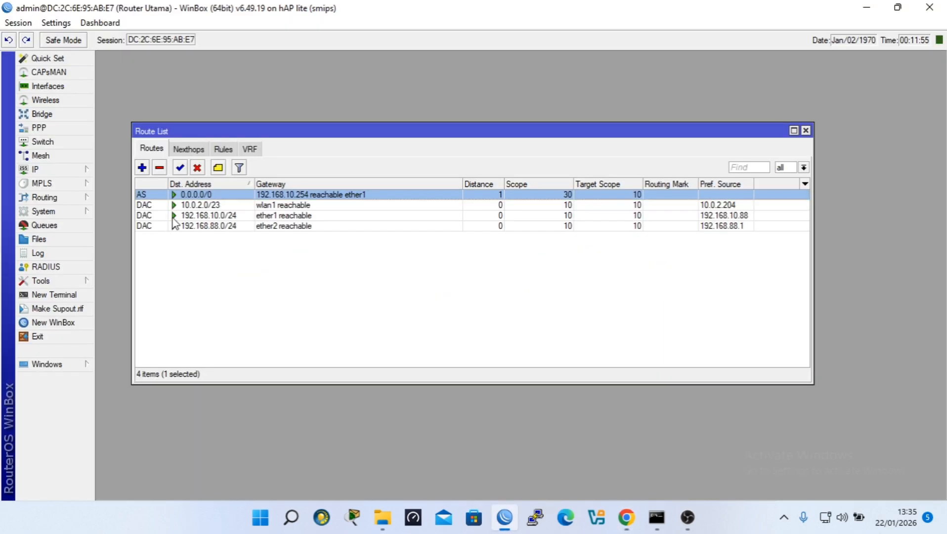
pyautogui.click(142, 168)
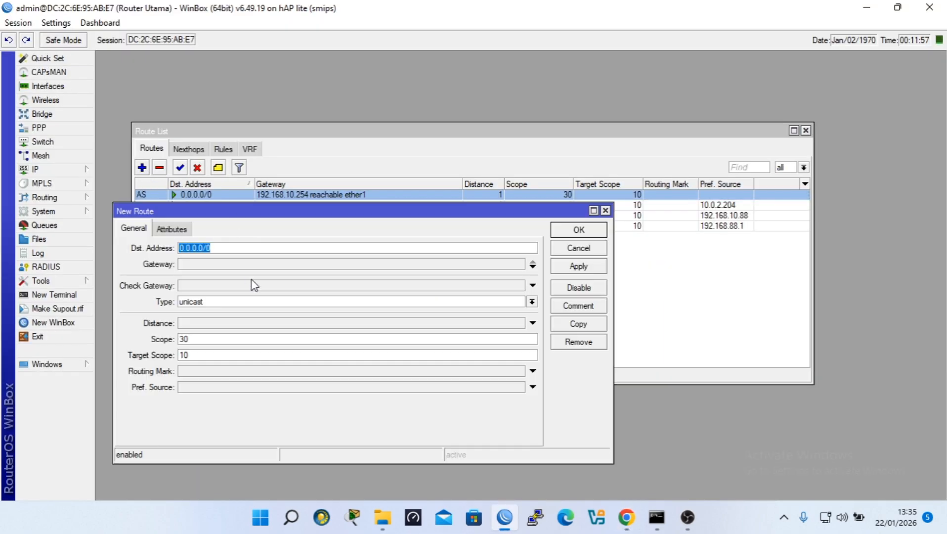
pyautogui.click(208, 265)
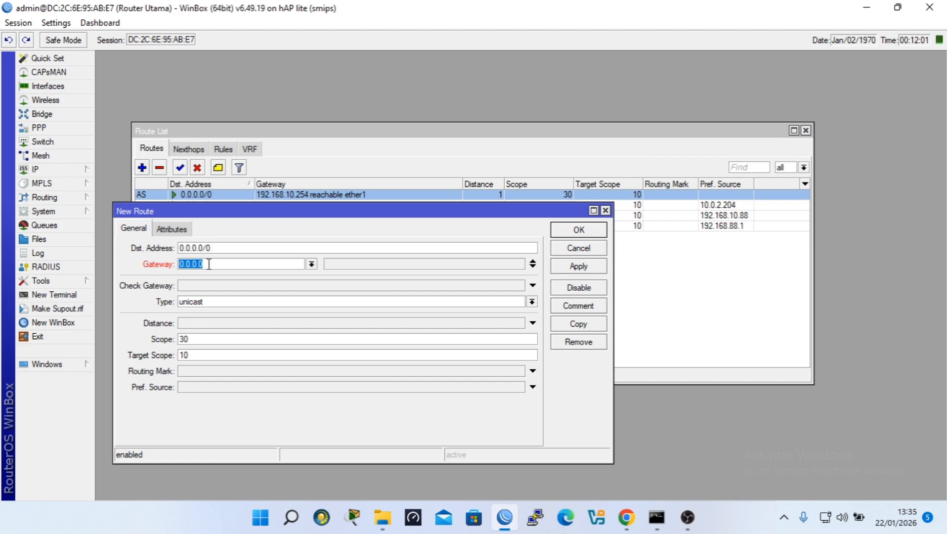
pyautogui.write('10.0.3.1')
pyautogui.click(567, 232)
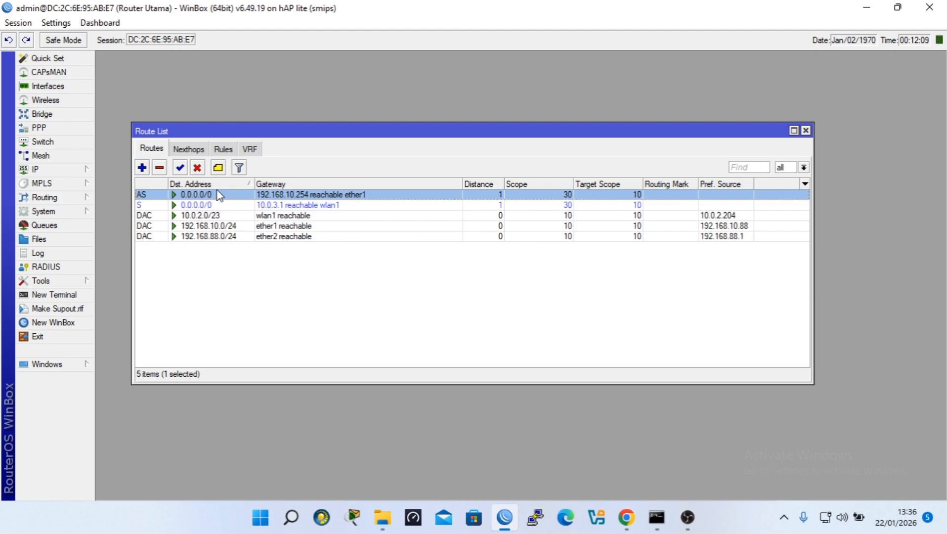
# - In the command prompt, ping google.com to test internet connectivity, then minimize the window
pyautogui.moveTo(657, 519)
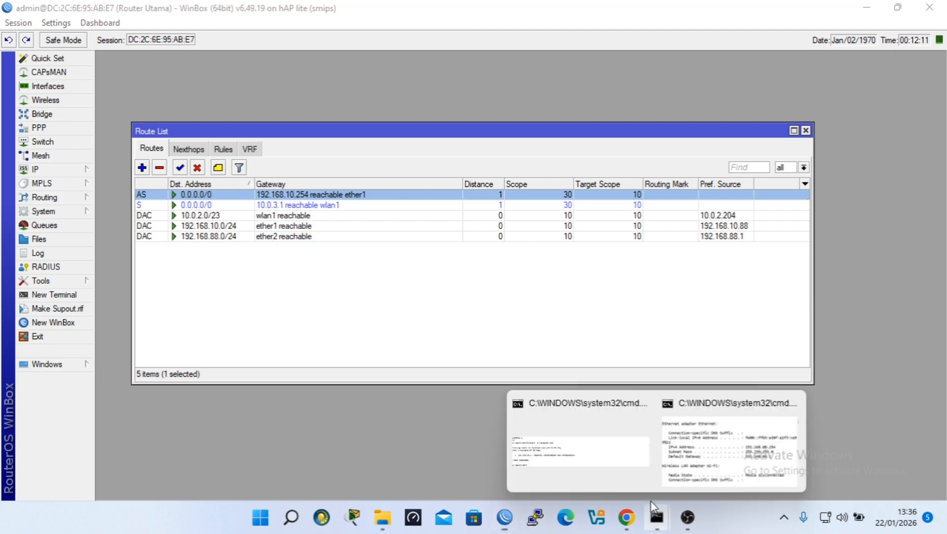
pyautogui.click(686, 450)
pyautogui.press('Up')
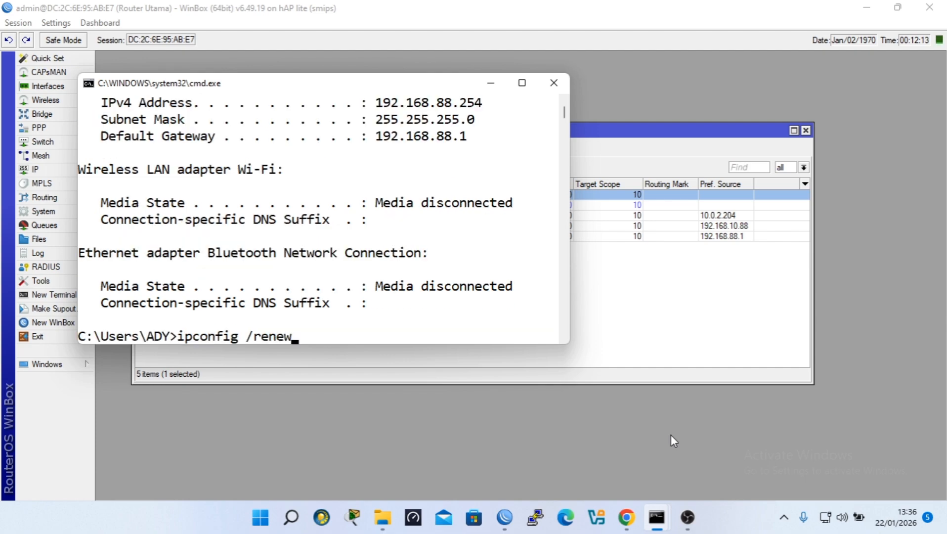
pyautogui.press('BackSpace')
pyautogui.press('BackSpace')
pyautogui.press('BackSpace')
pyautogui.press('BackSpace')
pyautogui.press('BackSpace')
pyautogui.press('BackSpace')
pyautogui.press('BackSpace')
pyautogui.press('BackSpace')
pyautogui.press('BackSpace')
pyautogui.press('BackSpace')
pyautogui.press('BackSpace')
pyautogui.press('BackSpace')
pyautogui.press('BackSpace')
pyautogui.press('BackSpace')
pyautogui.press('BackSpace')
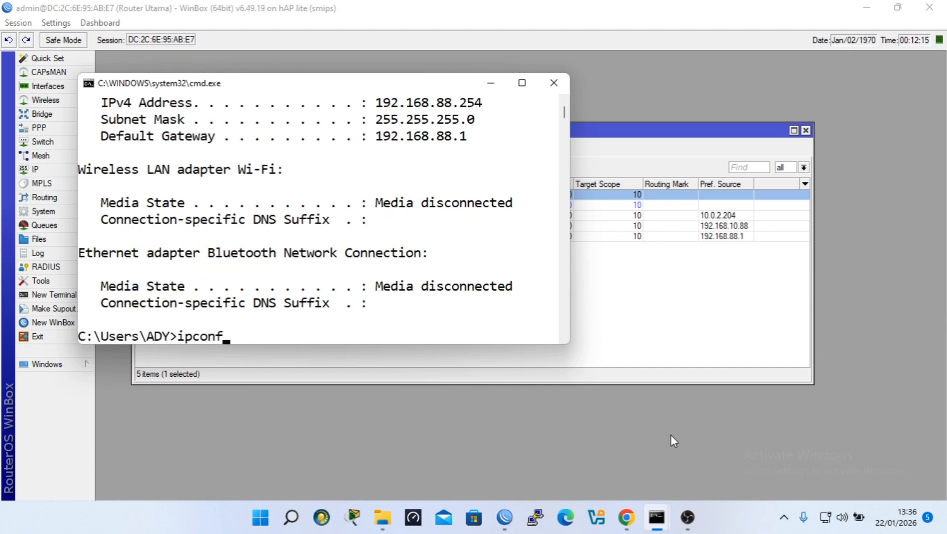
pyautogui.write('PING')
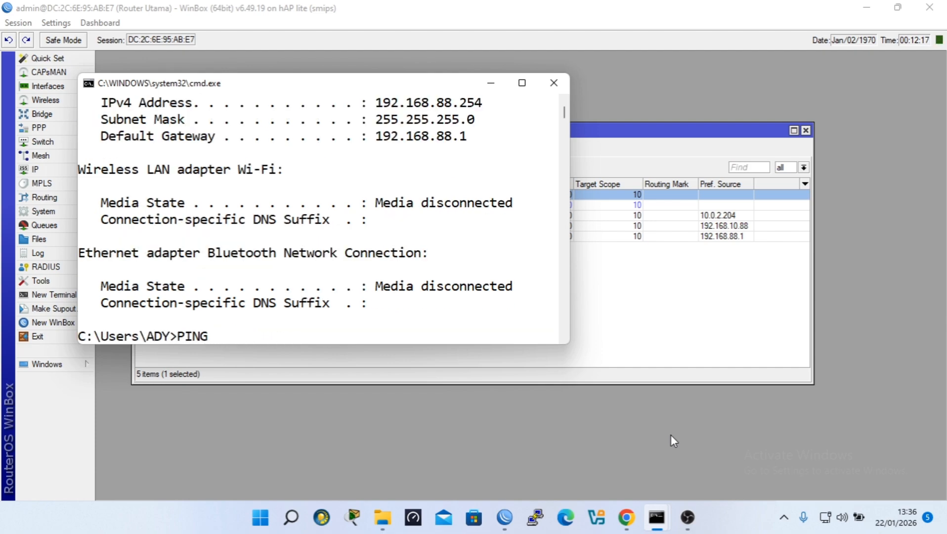
pyautogui.press('BackSpace')
pyautogui.press('BackSpace')
pyautogui.press('BackSpace')
pyautogui.press('BackSpace')
pyautogui.press('BackSpace')
pyautogui.write('ping google.com')
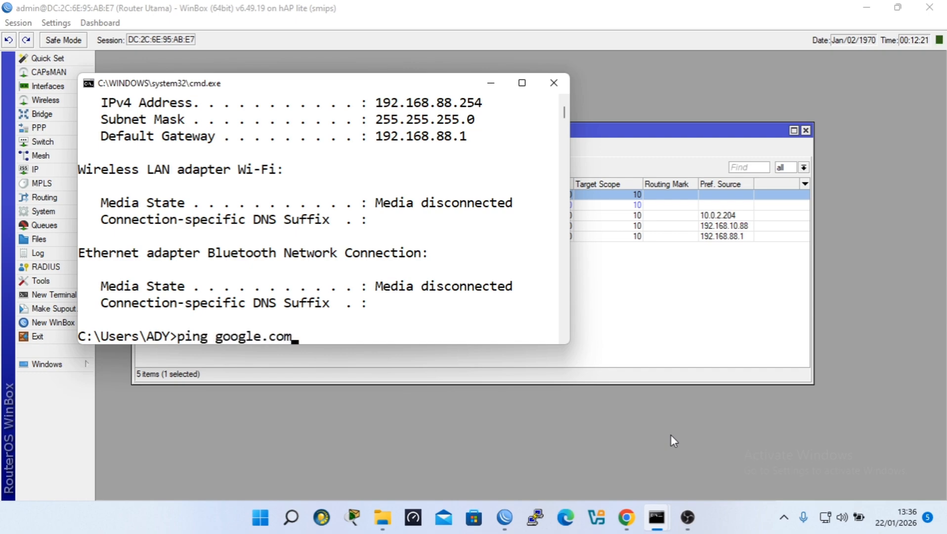
pyautogui.press('Return')
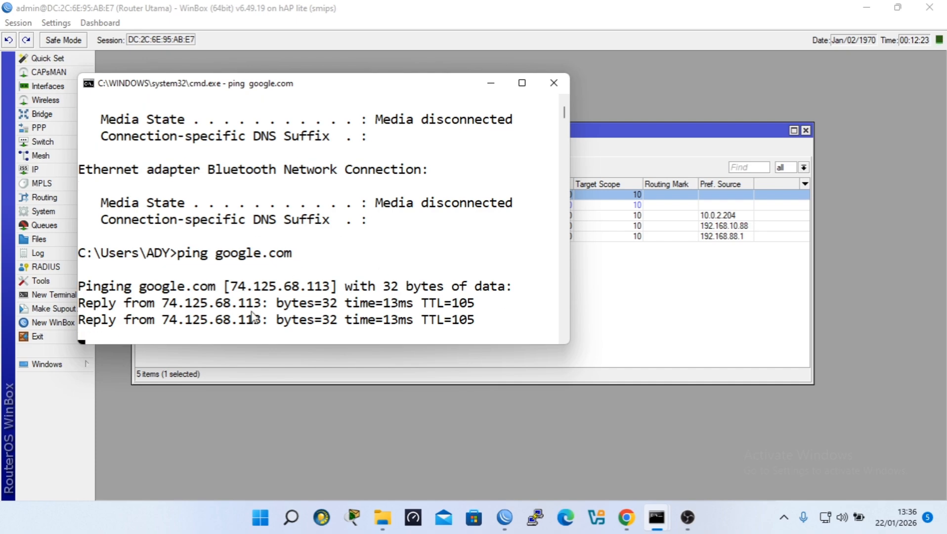
pyautogui.click(489, 84)
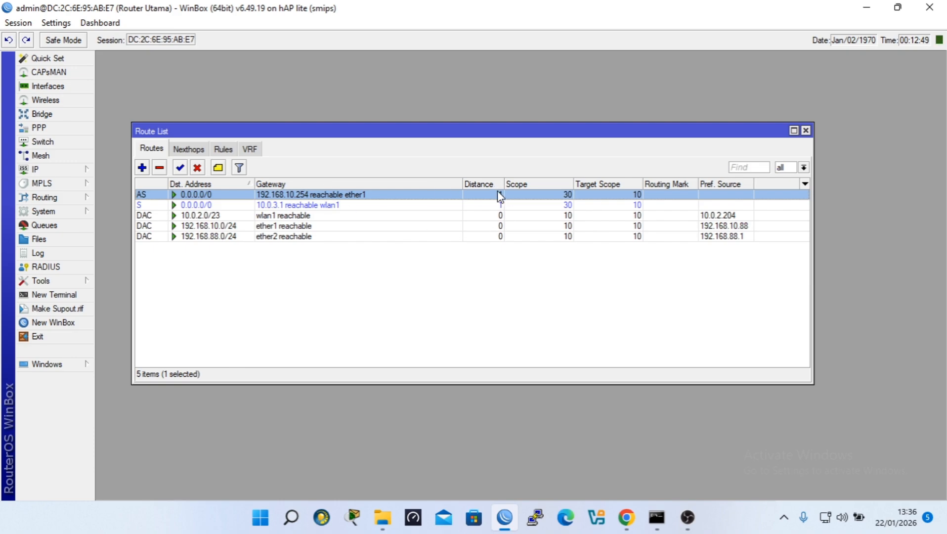
# - Comment the default route via 192.168.10.254 as KE ISP 1
pyautogui.click(627, 517)
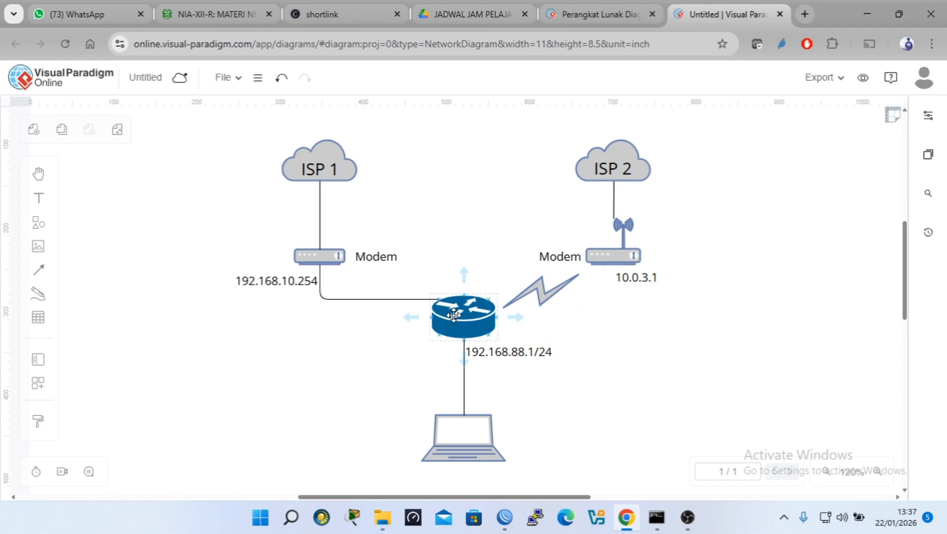
pyautogui.click(513, 527)
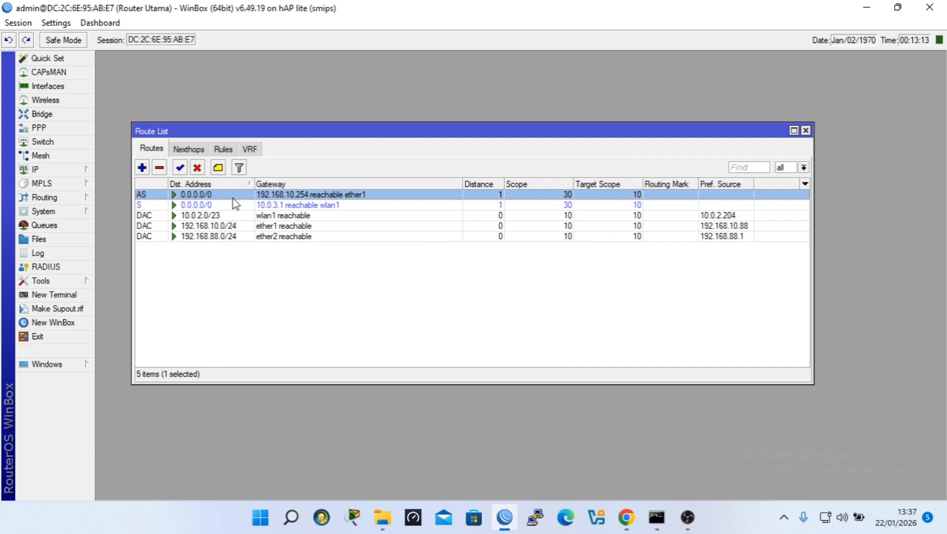
pyautogui.click(219, 170)
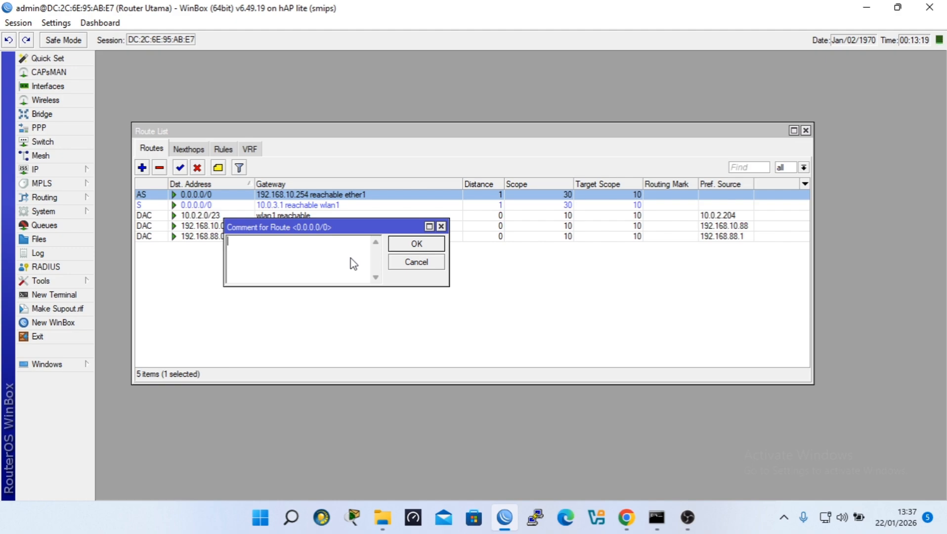
pyautogui.write('KE ISP 1')
pyautogui.press('Return')
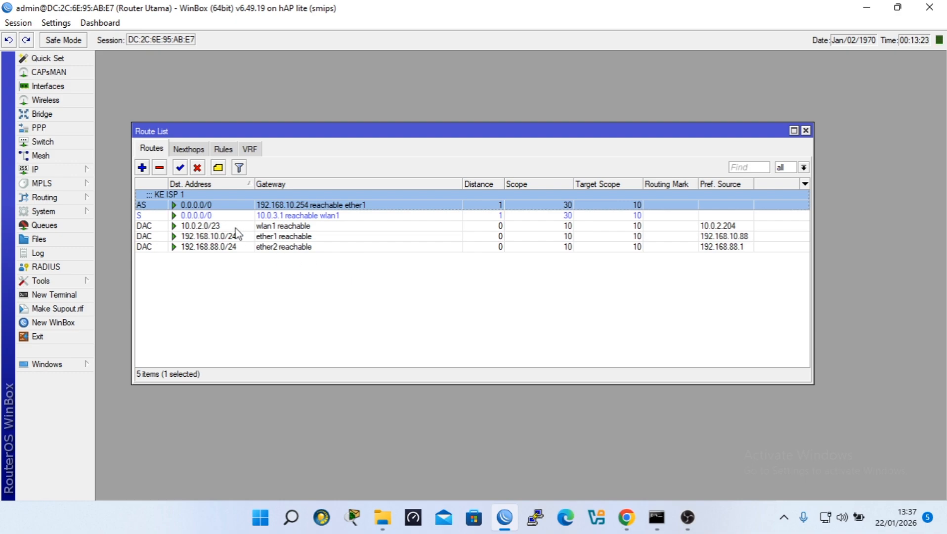
# - Comment the default route via 10.0.3.1 as KE ISP 2
pyautogui.click(229, 214)
pyautogui.click(223, 164)
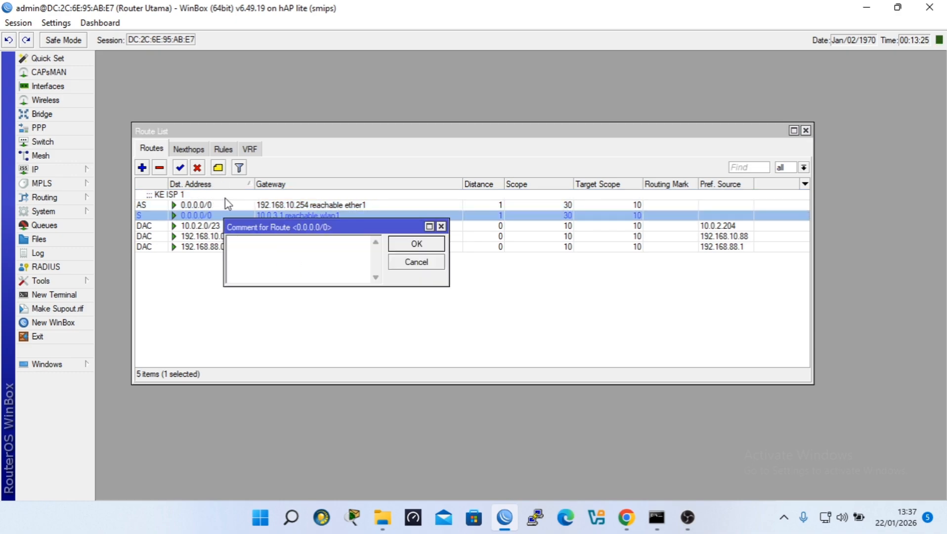
pyautogui.write('KE ISP 2')
pyautogui.press('Return')
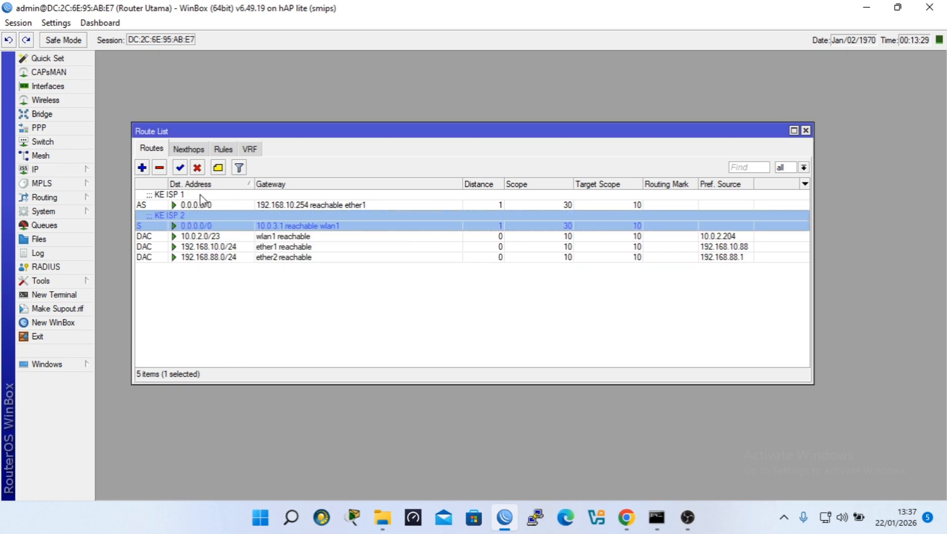
# - Set the distance of the ISP 2 default route to 2 and apply it
pyautogui.doubleClick(343, 226)
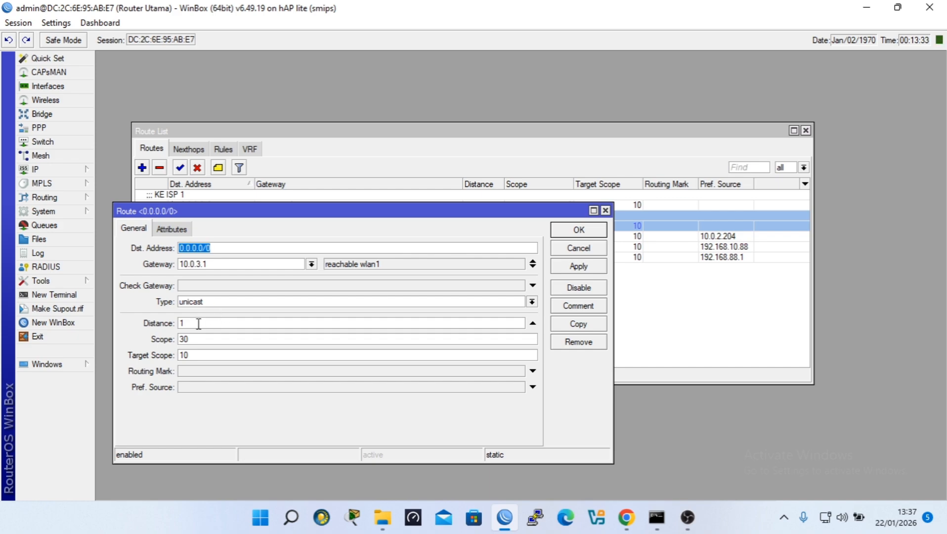
pyautogui.moveTo(199, 324); pyautogui.dragTo(148, 323)
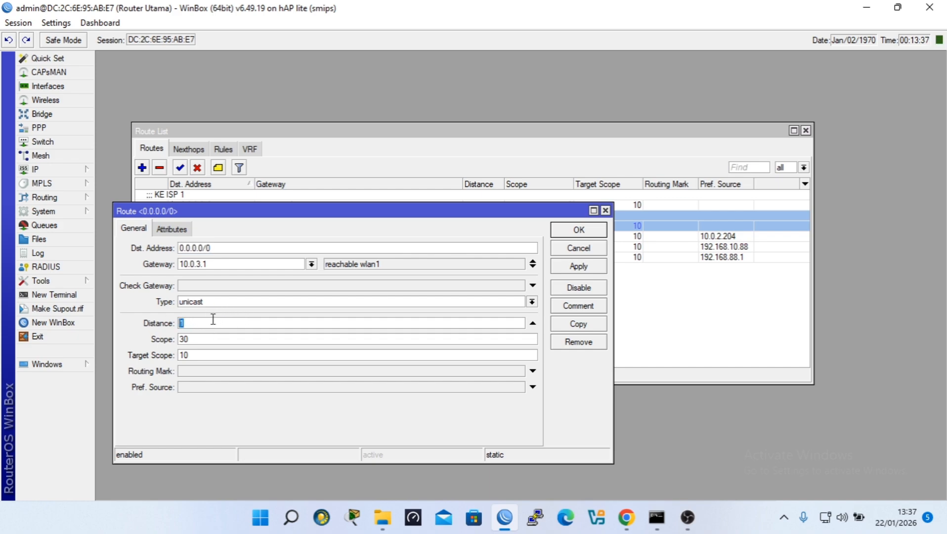
pyautogui.write('2')
pyautogui.click(569, 231)
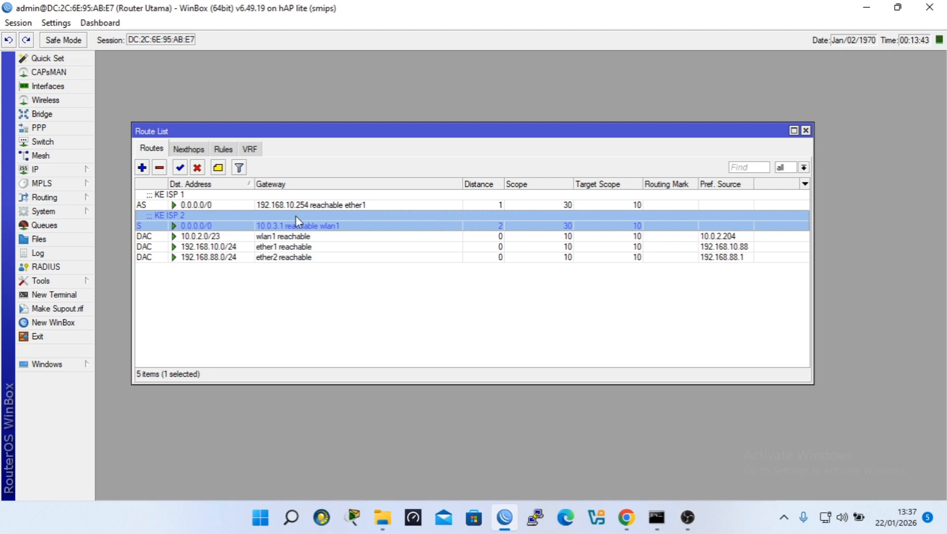
pyautogui.click(251, 202)
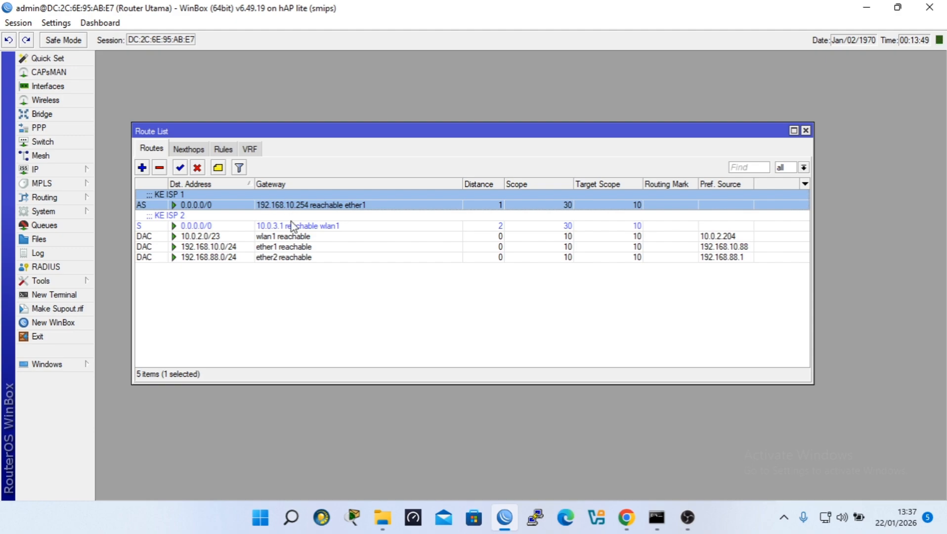
pyautogui.click(227, 225)
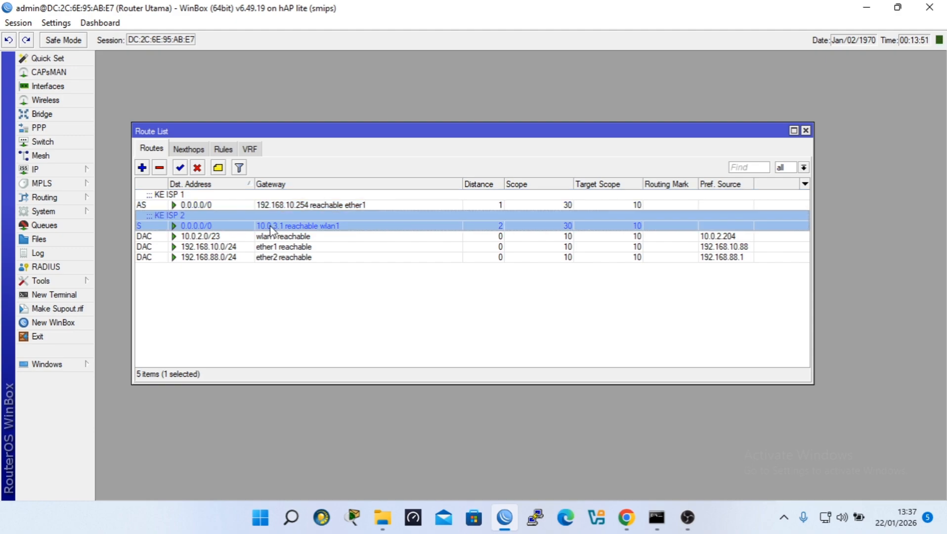